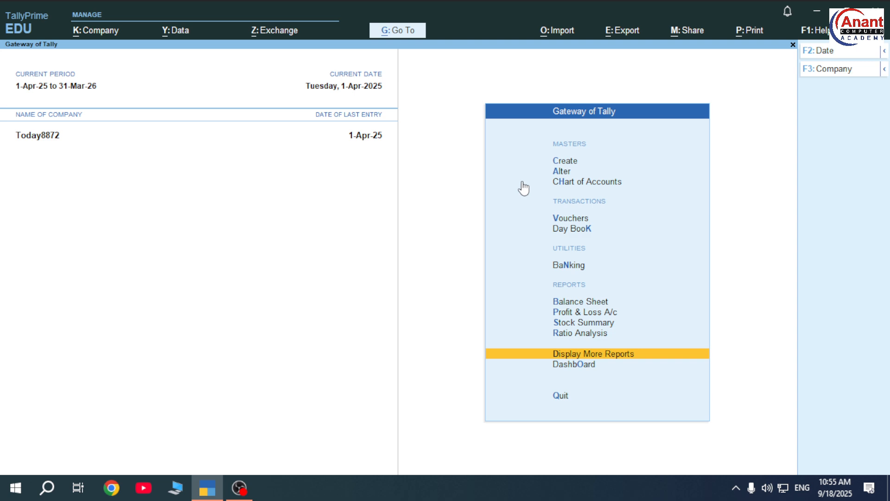
Open voucher entry and switch to a new Journal voucher
key("Up")
key("Up")
key("Up")
key("Up")
key("Up")
key("Up")
key("Up")
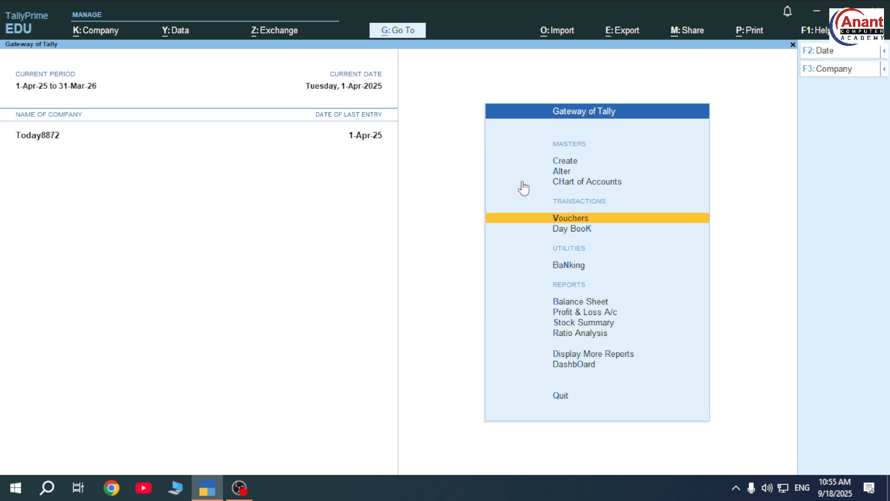
key("Return")
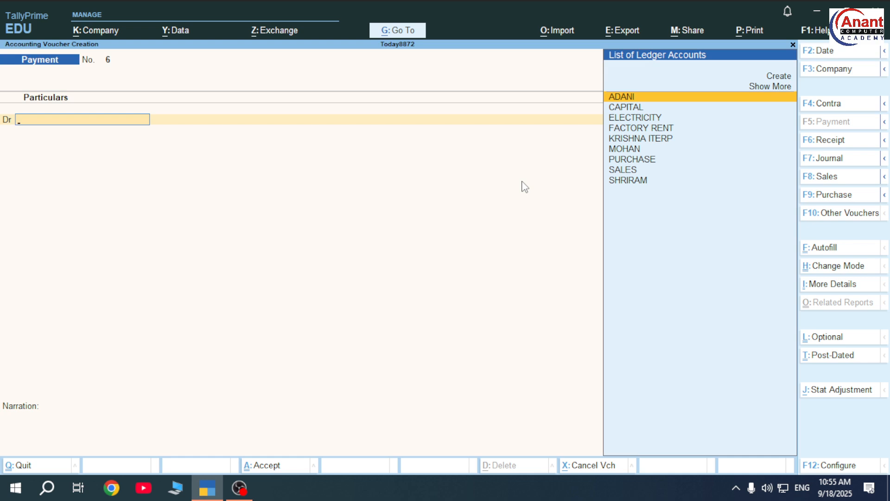
key("F7")
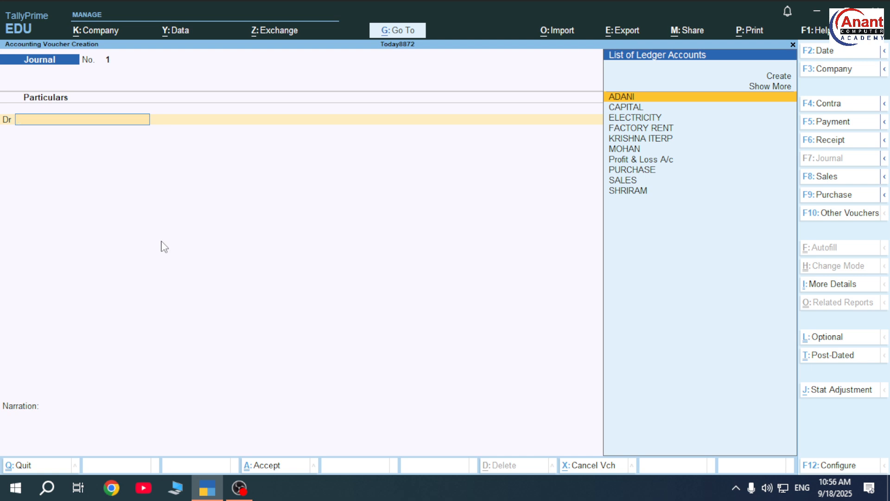
Create a ledger named LOSS BY FIRE under Indirect Expenses for the voucher's debit line
key("alt+c")
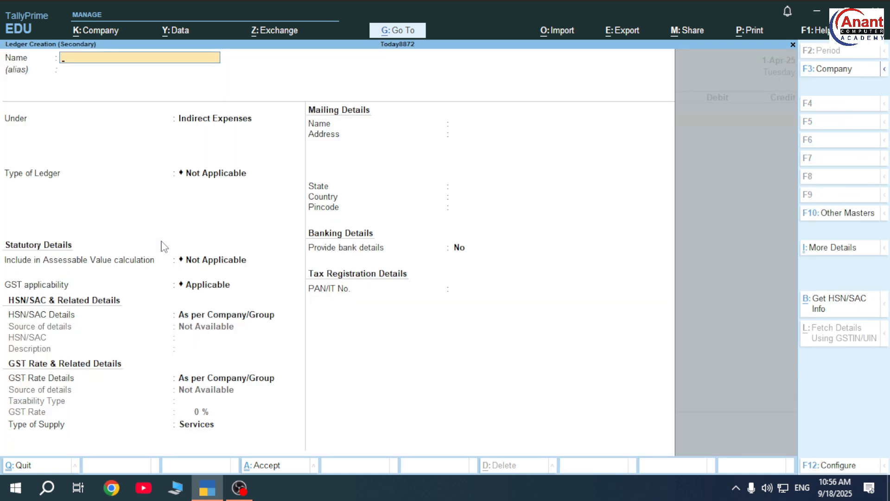
type("LOSS BY FIRE")
key("Return")
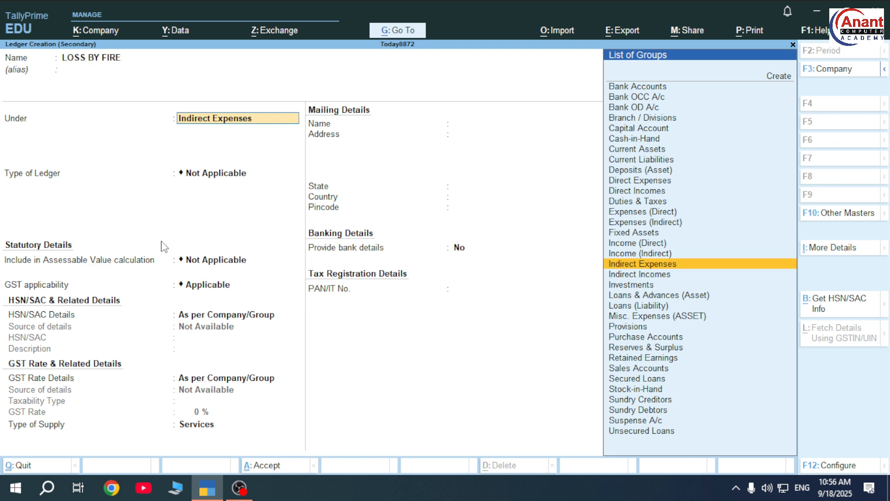
key("ctrl")
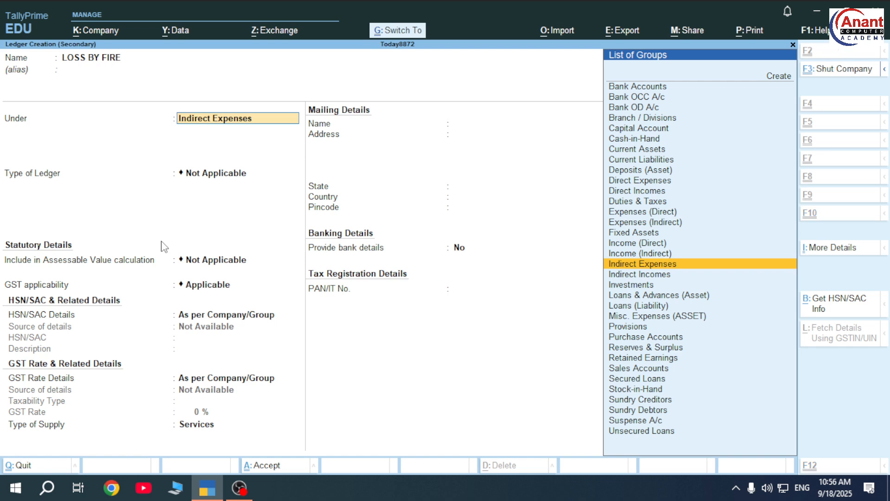
key("ctrl+a")
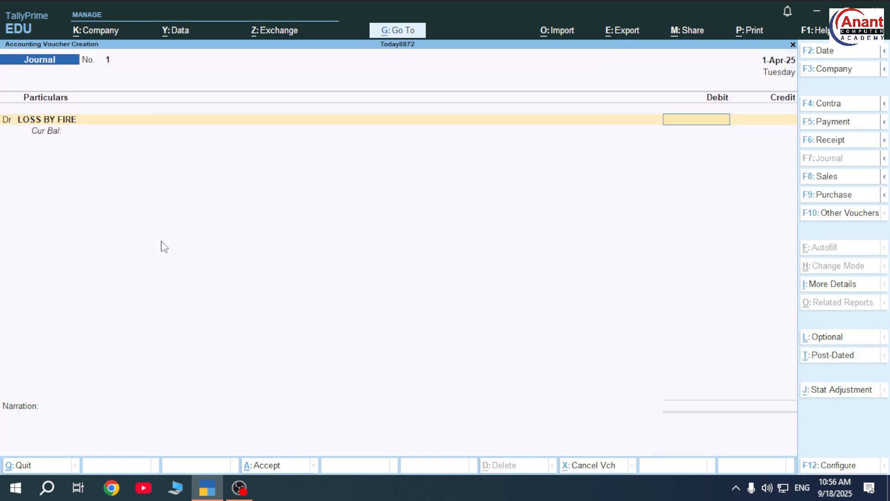
Debit the LOSS BY FIRE ledger with 5000 in the Journal voucher
type("5000")
key("Return")
key("Return")
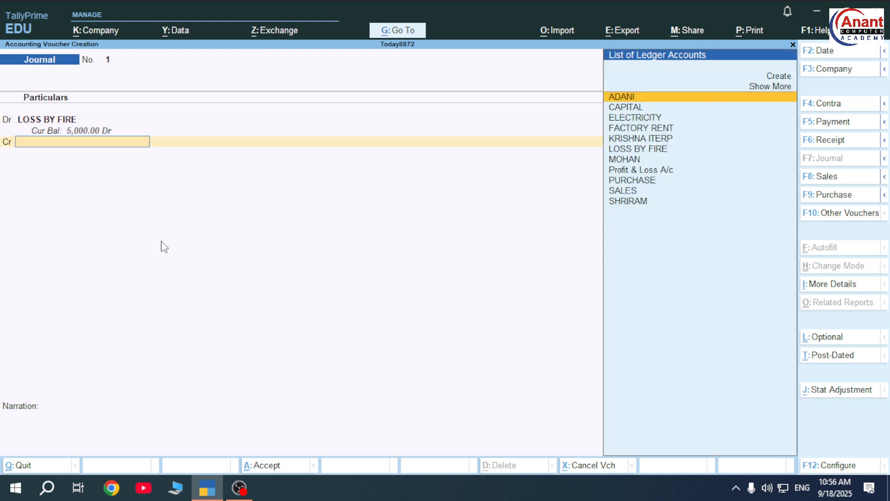
Credit the PURCHASE ledger with 5,000.00 and accept its inventory allocation without adding any items
key("Down")
key("Down")
key("Down")
key("Down")
key("Down")
key("Down")
key("Down")
key("Down")
key("Down")
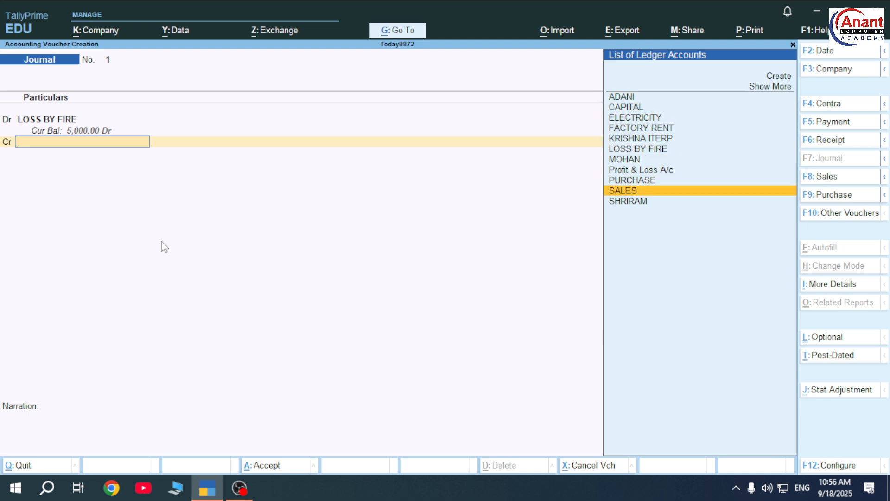
key("Up")
key("Up")
key("Up")
key("Up")
key("Up")
key("Up")
key("Up")
key("Up")
key("Up")
key("Up")
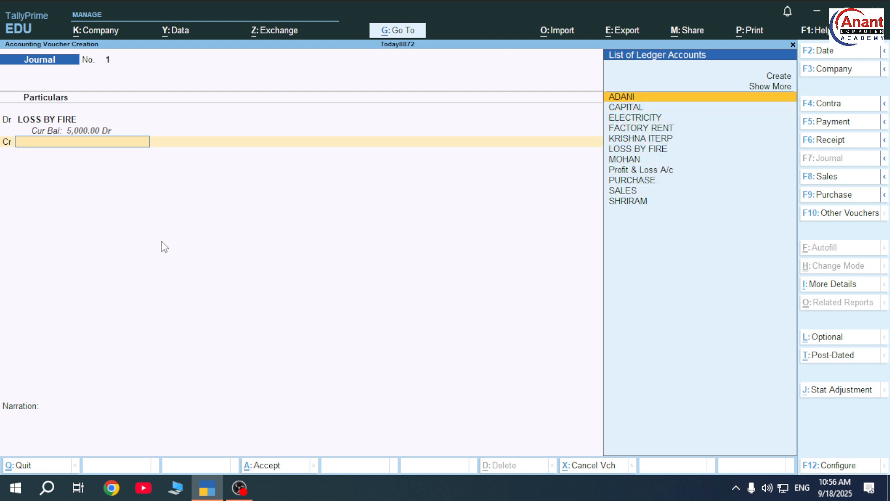
key("Down")
key("Down")
key("Down")
key("Down")
key("Down")
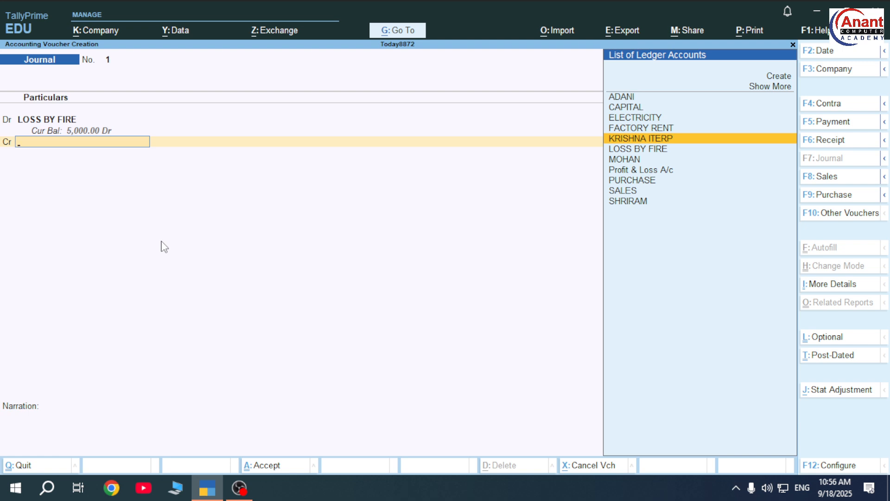
key("Down")
key("Down")
key("Down")
key("Down")
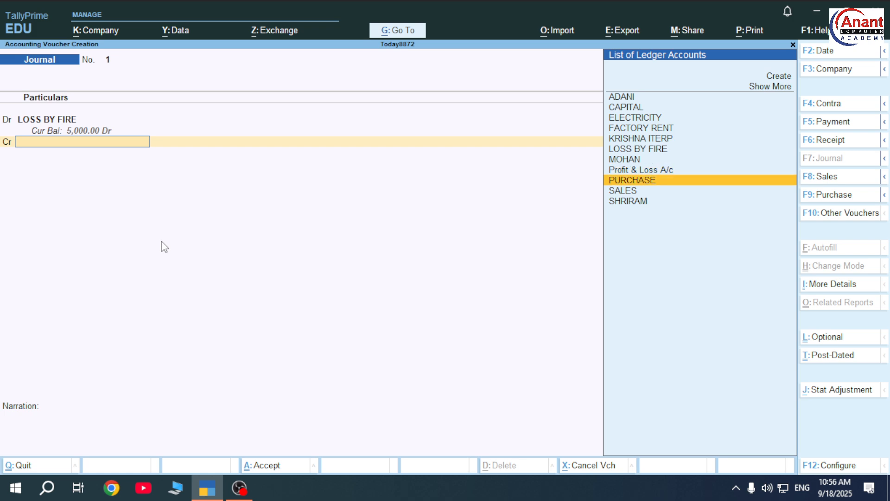
key("Return")
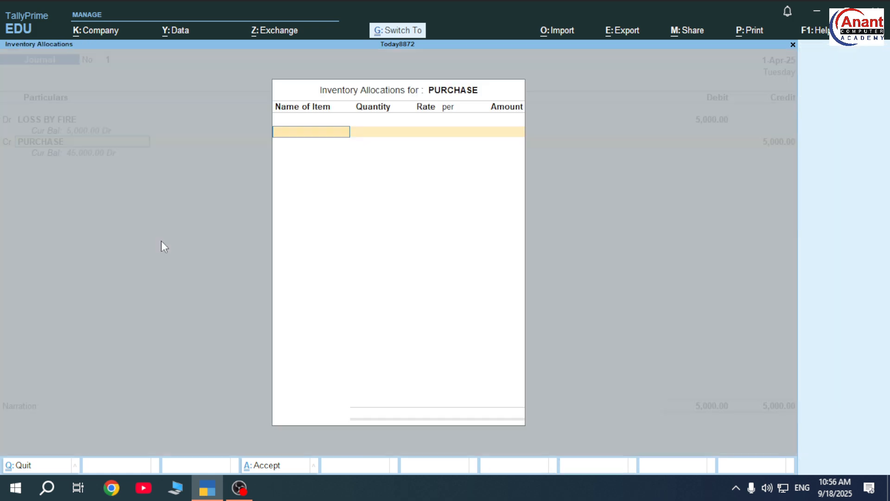
key("ctrl+a")
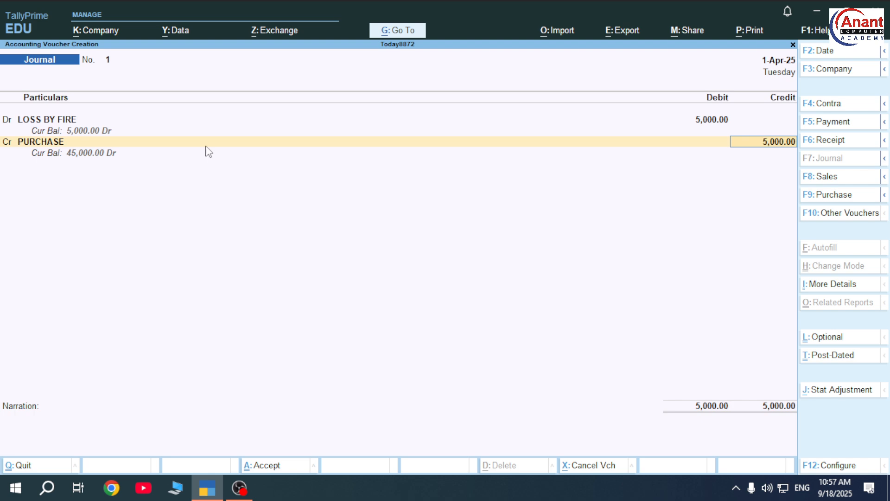
Discard the unsaved Journal voucher and return to Gateway of Tally
key("Up")
key("Up")
key("Up")
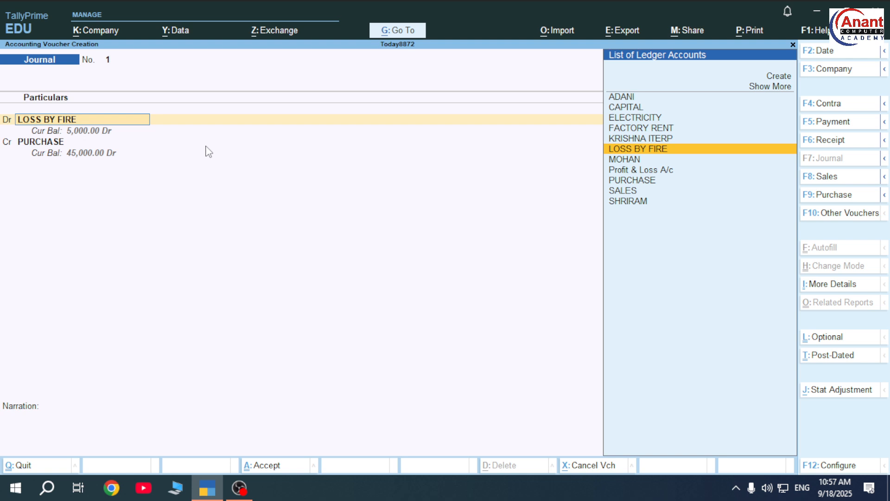
key("Escape")
key("Escape")
key("Return")
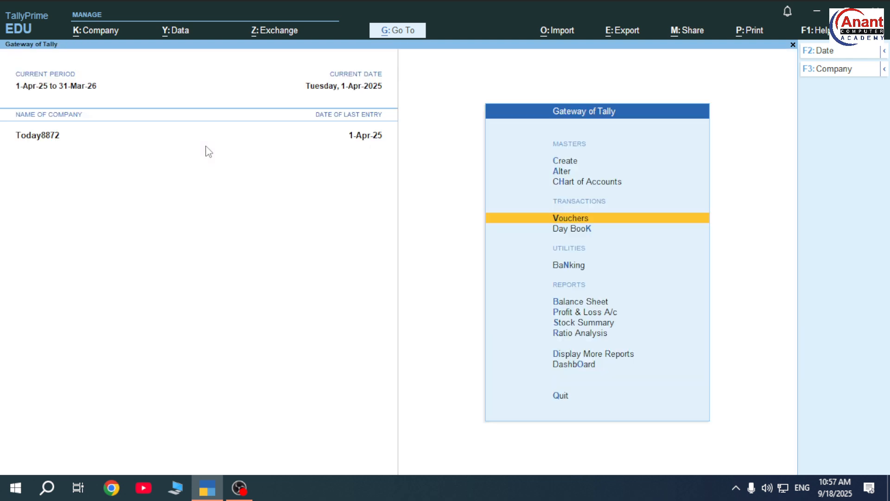
Check the Stock Summary report and return to Gateway of Tally
key("Up")
key("Up")
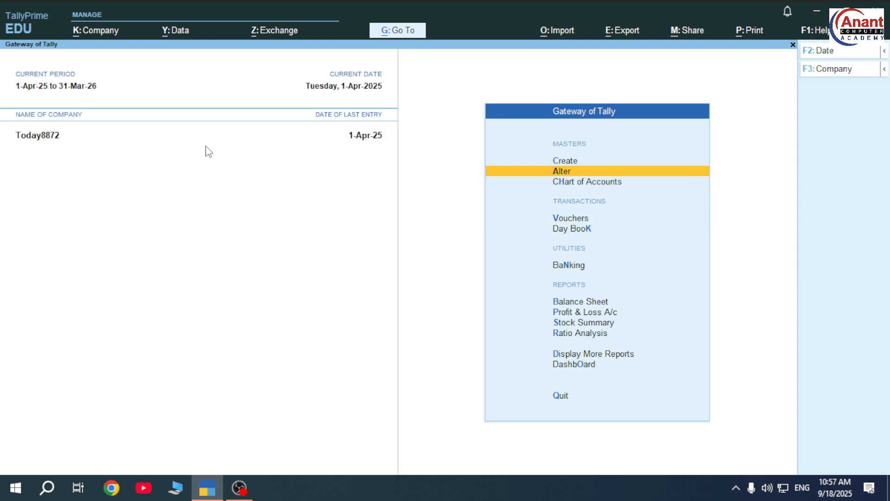
key("Down")
key("Down")
key("Down")
key("Down")
key("Down")
key("Down")
key("Up")
key("Down")
key("Down")
key("Down")
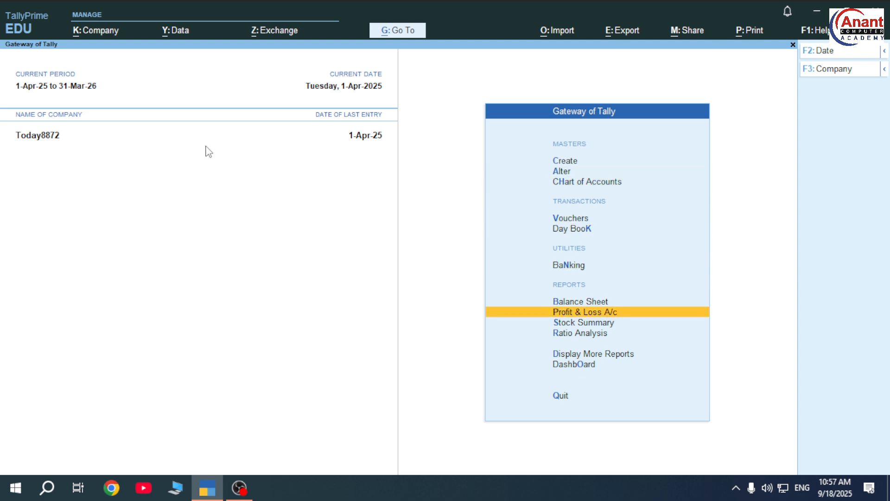
key("Up")
key("Return")
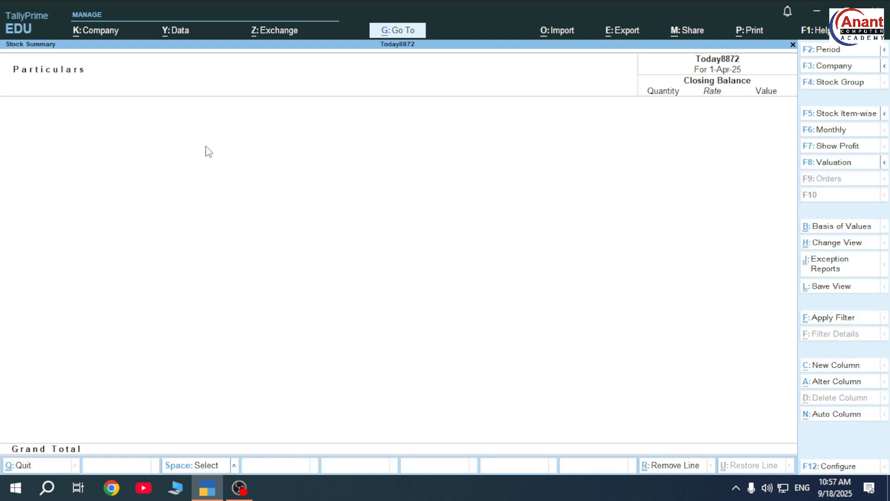
key("Escape")
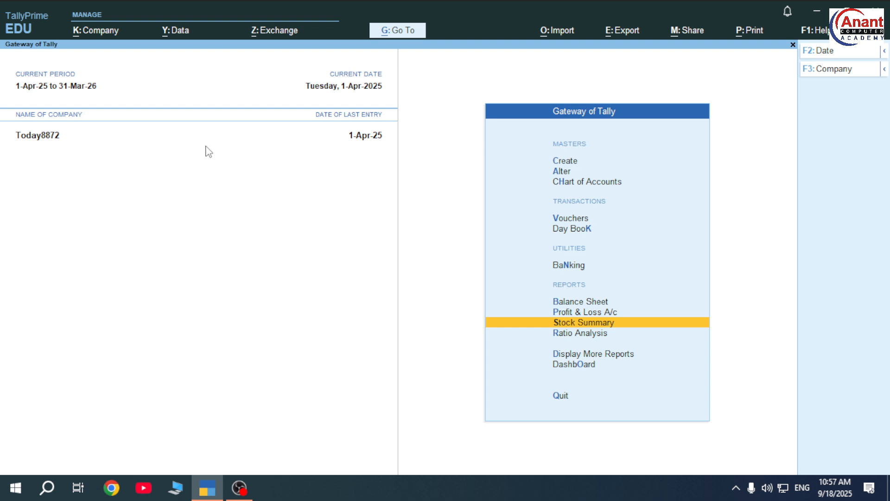
Open the Balance Sheet and examine the Capital Account group summary
key("Up")
key("Up")
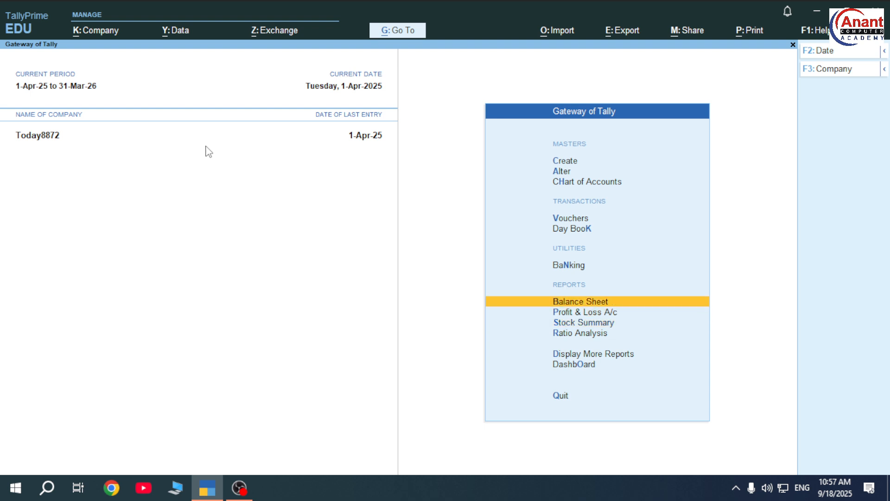
key("Return")
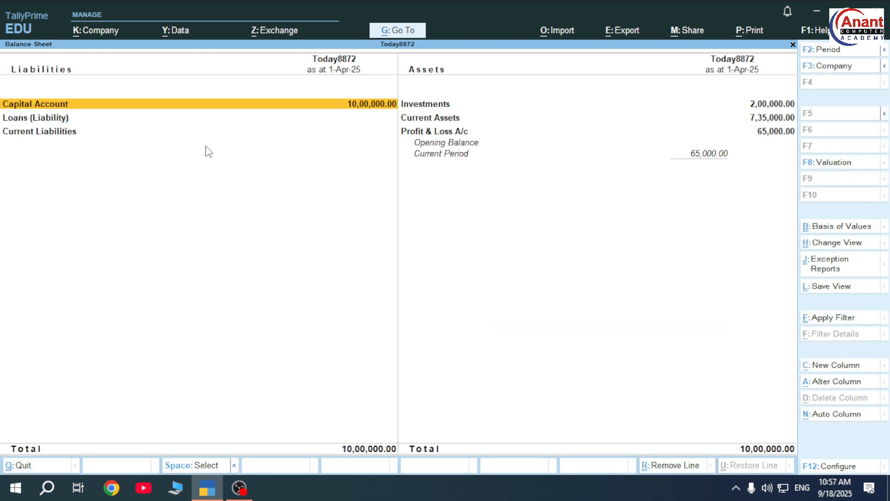
key("Down")
key("Down")
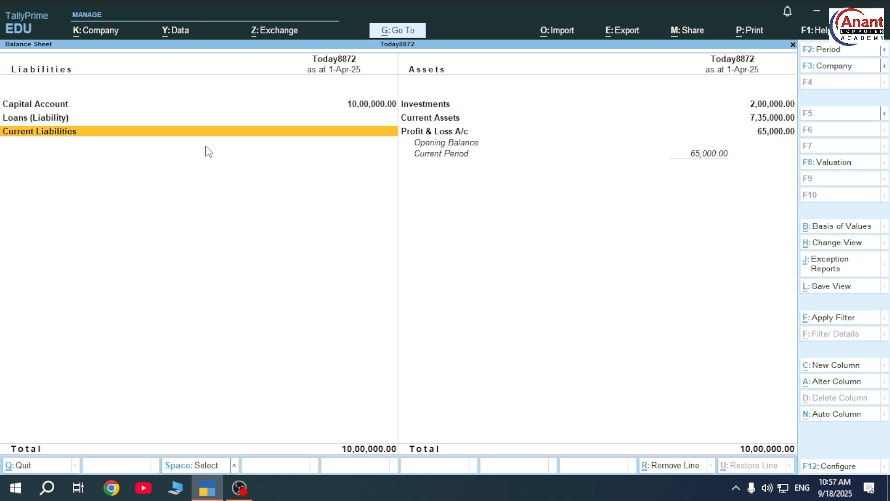
key("Up")
key("Up")
key("Return")
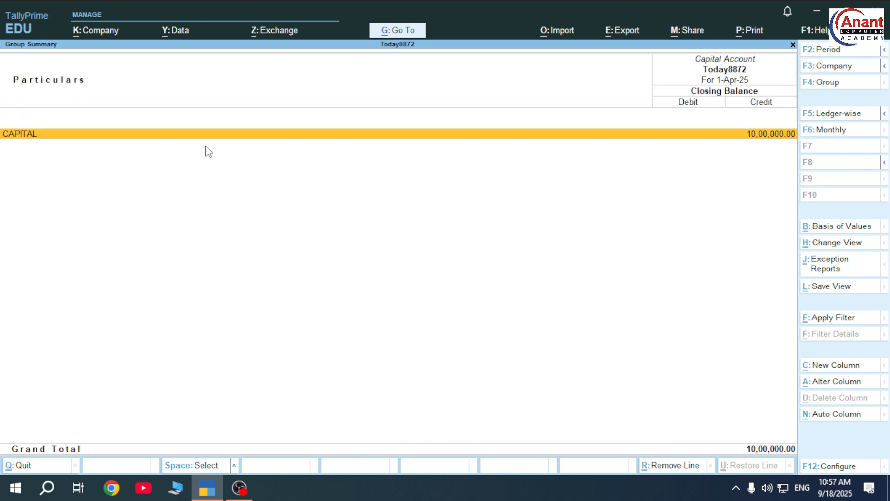
Examine the Loans (Liability) and Current Liabilities groups, and close the Balance Sheet
key("Escape")
key("Down")
key("Return")
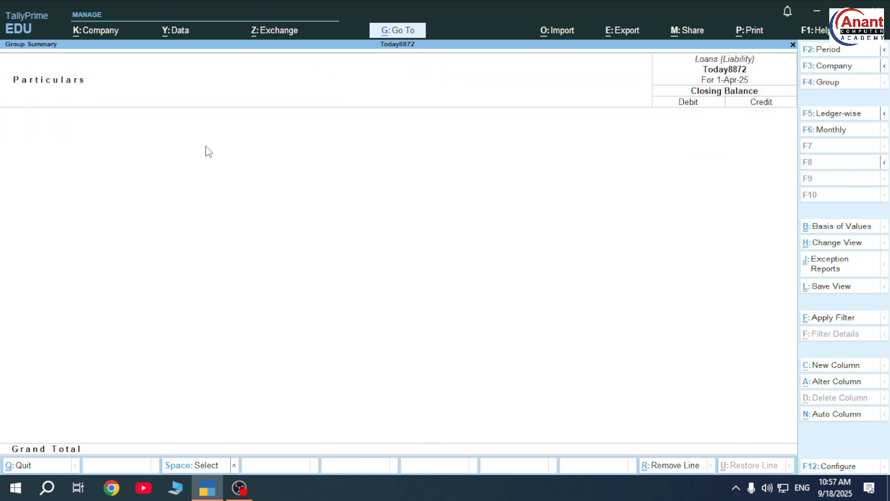
key("Escape")
key("Down")
key("Return")
key("Escape")
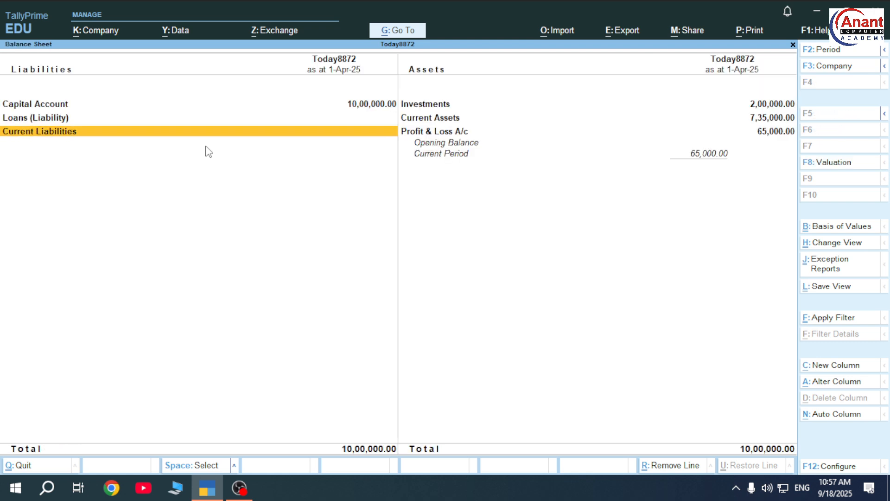
key("Escape")
Start a new Purchase voucher and change its mode to As Voucher
key("Up")
key("Up")
key("Up")
key("Up")
key("Up")
key("Down")
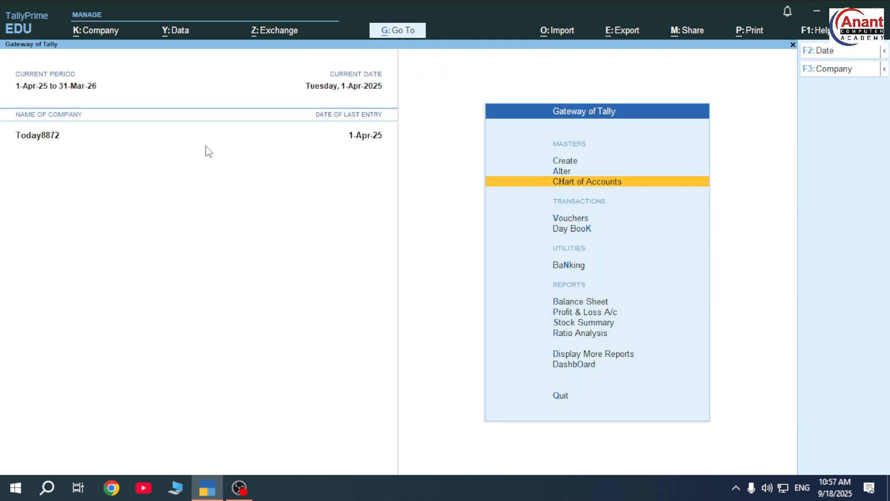
key("Down")
key("Down")
key("Up")
key("Return")
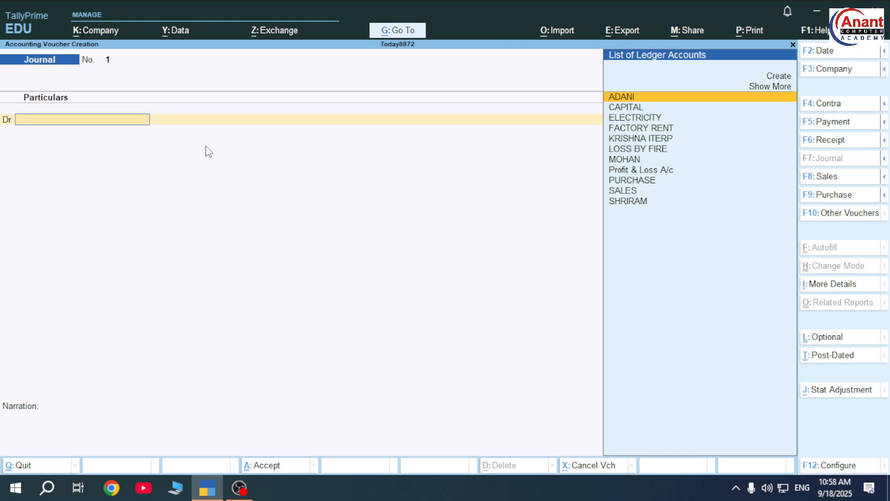
key("F9")
key("ctrl+h")
key("Down")
key("Down")
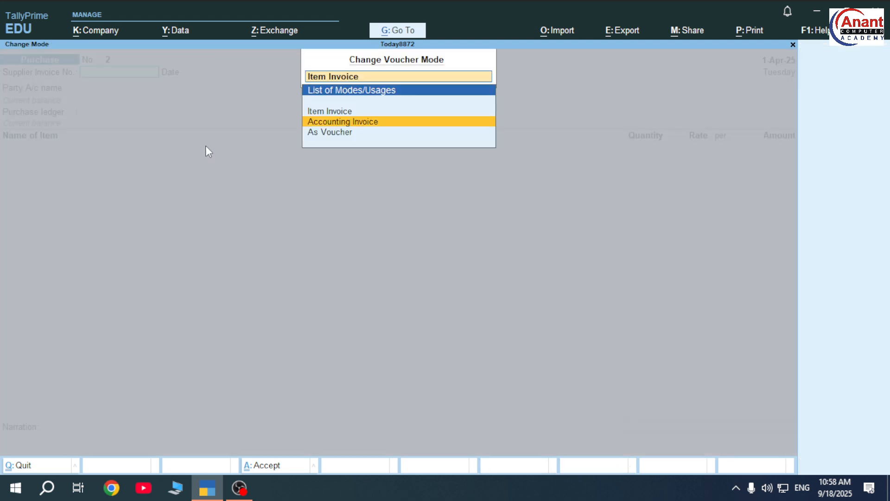
key("Return")
Enter supplier invoice number 4 dated 1-Apr-25, and credit the Cash ledger with its default party details
type("4")
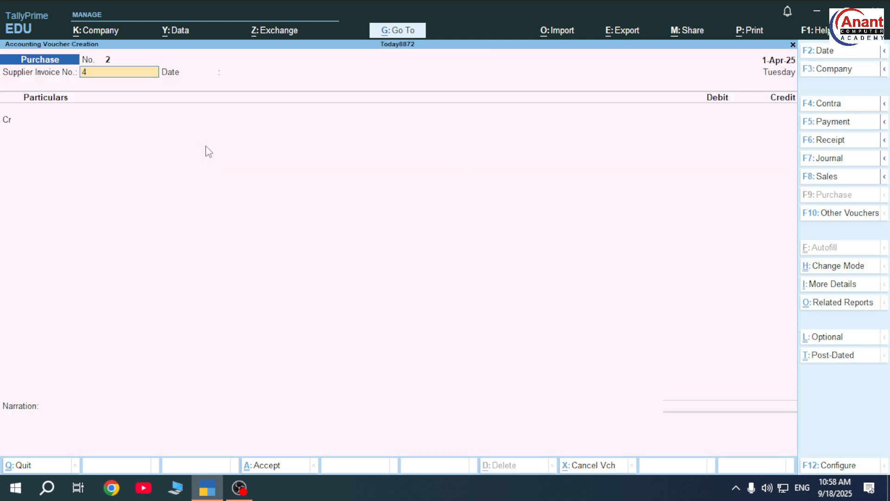
key("Return")
key("Return")
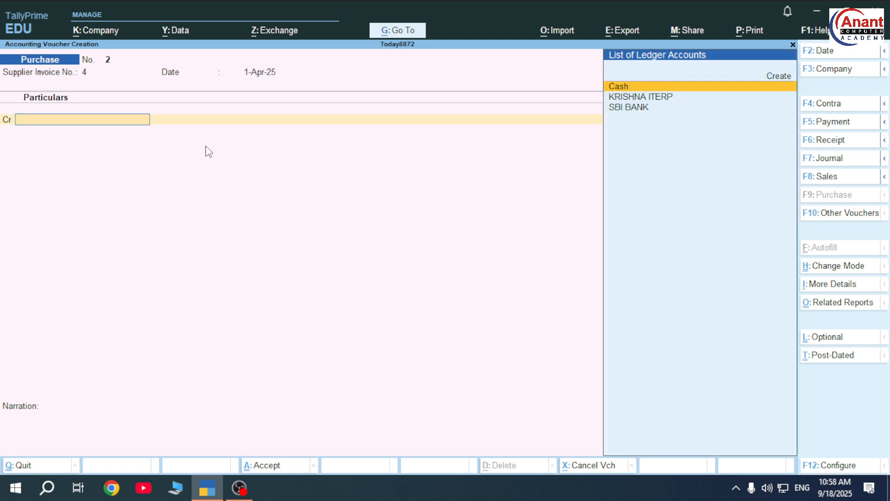
key("Return")
key("ctrl+a")
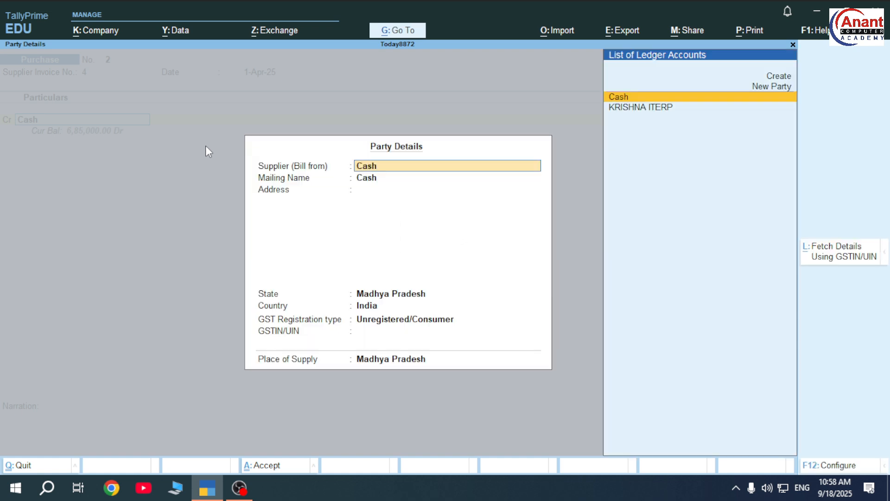
key("ctrl+a")
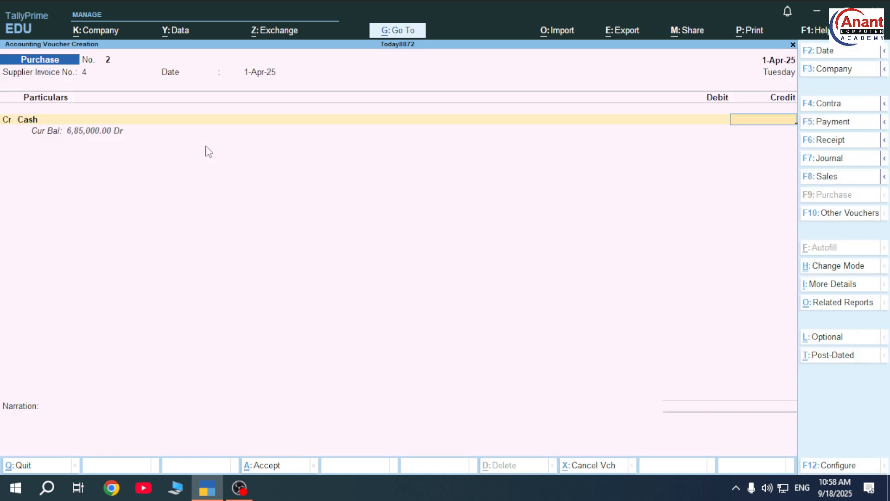
Enter 5 as the Cash credit and debit PURCHASE with the same amount, leaving the inventory allocation empty
type("5")
key("Return")
key("Return")
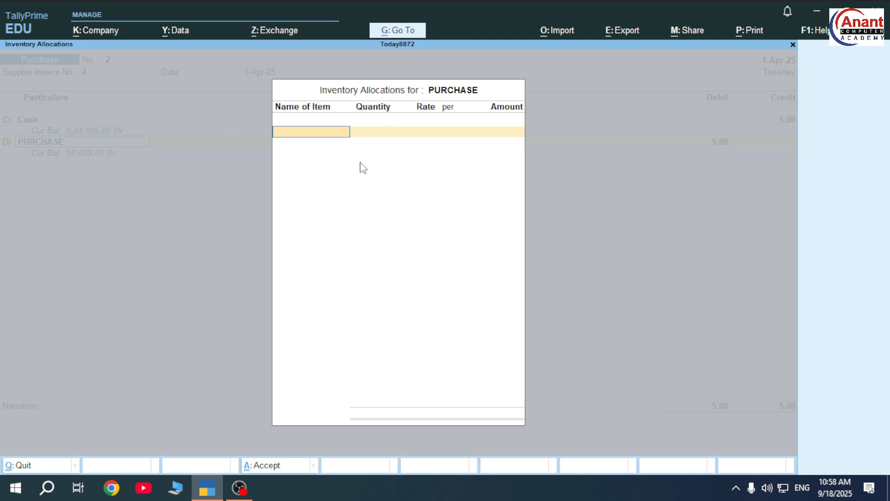
key("ctrl+a")
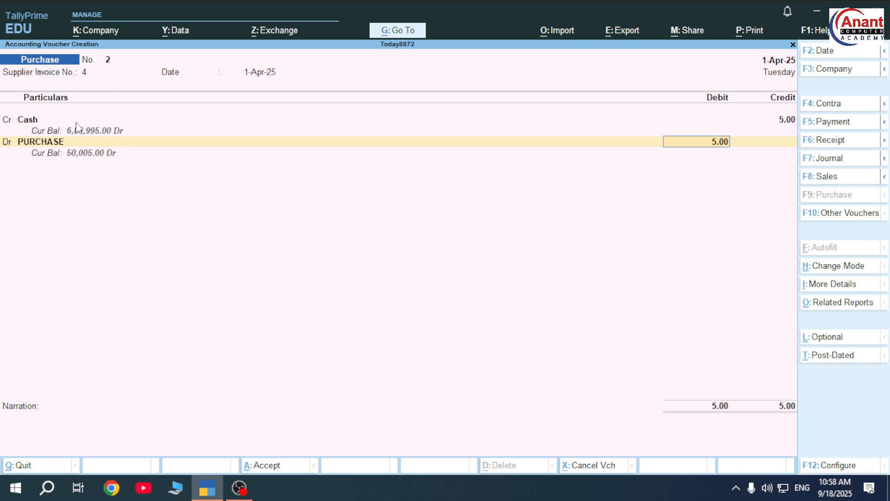
Discard the unsaved Purchase voucher and start a new Journal voucher
key("BackSpace")
key("Escape")
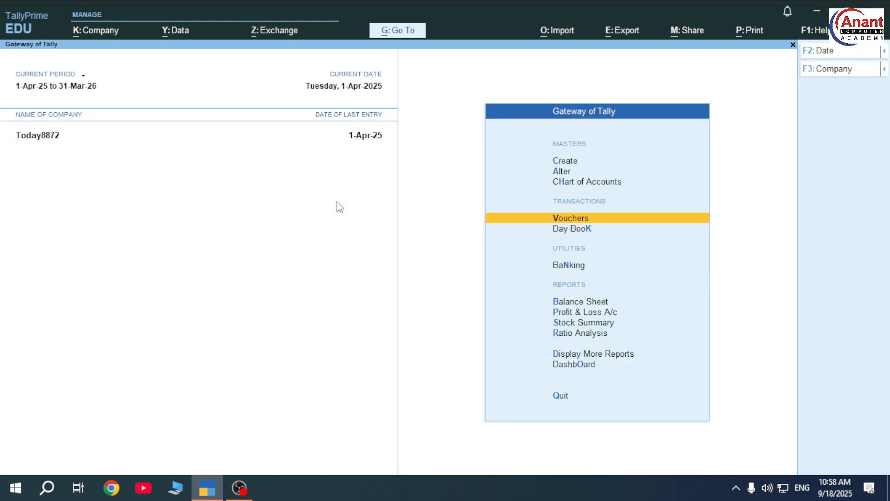
key("Return")
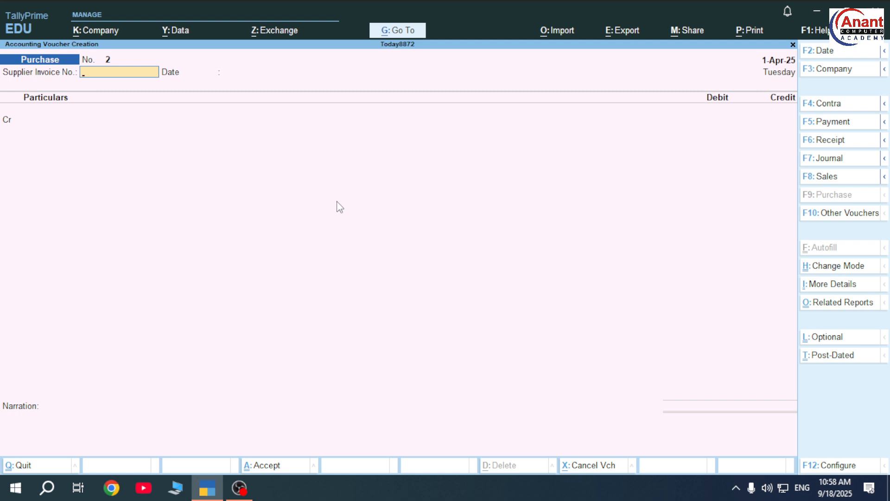
key("F7")
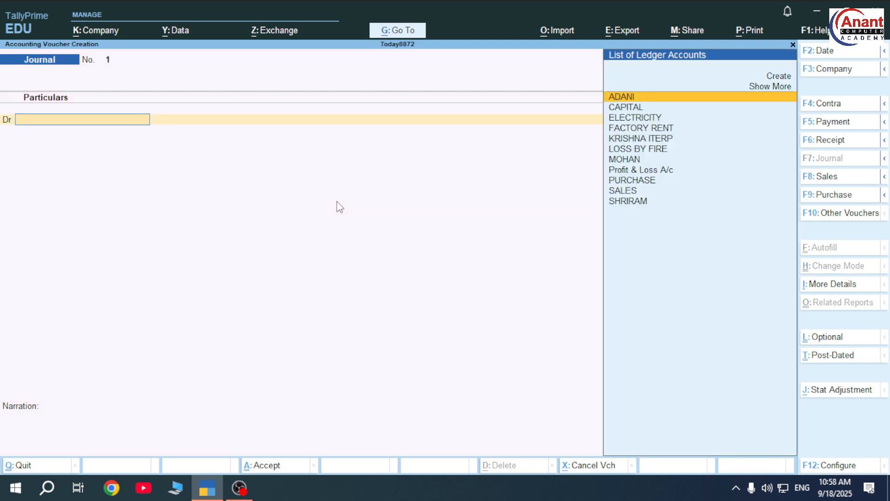
Debit the LOSS BY FIRE ledger with 5000 in the Journal voucher
key("Down")
key("Down")
key("Down")
key("Down")
key("Down")
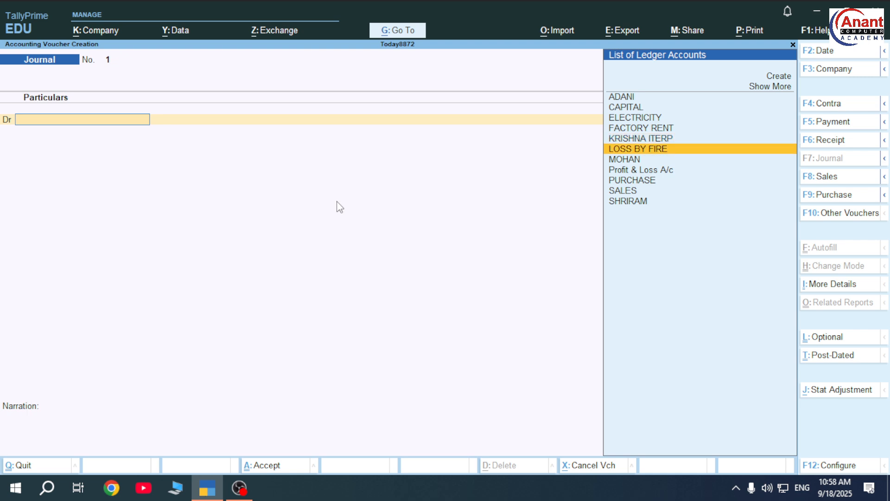
key("Return")
type("5000")
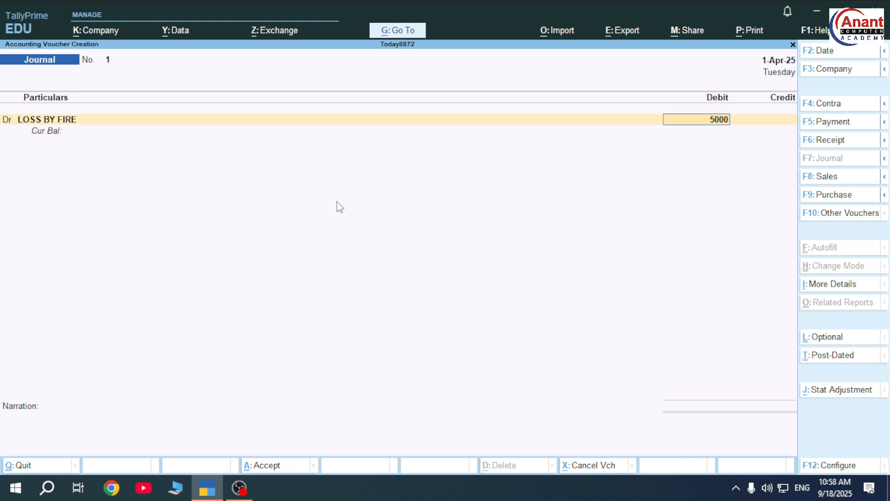
key("Return")
key("Return")
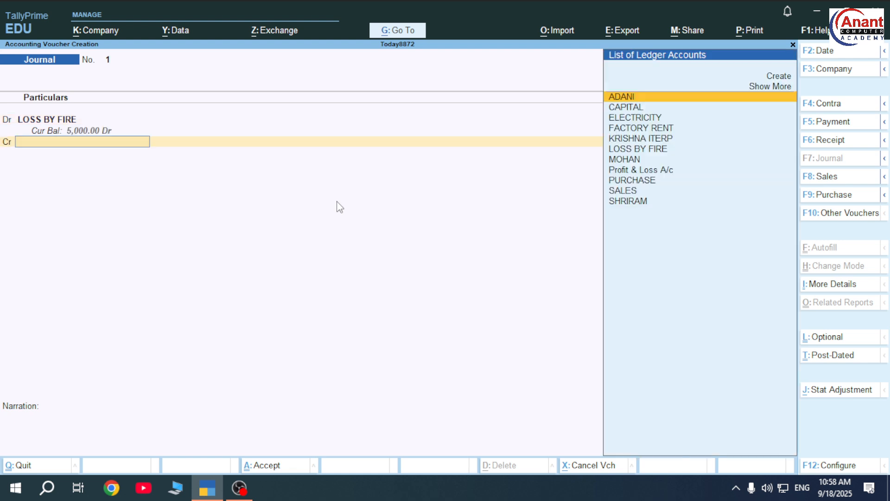
Credit PURCHASE with the 5,000 fire loss, leave its inventory allocation empty, and save the Journal voucher
key("Down")
key("Down")
key("Down")
key("Down")
key("Down")
key("Down")
key("Down")
key("Down")
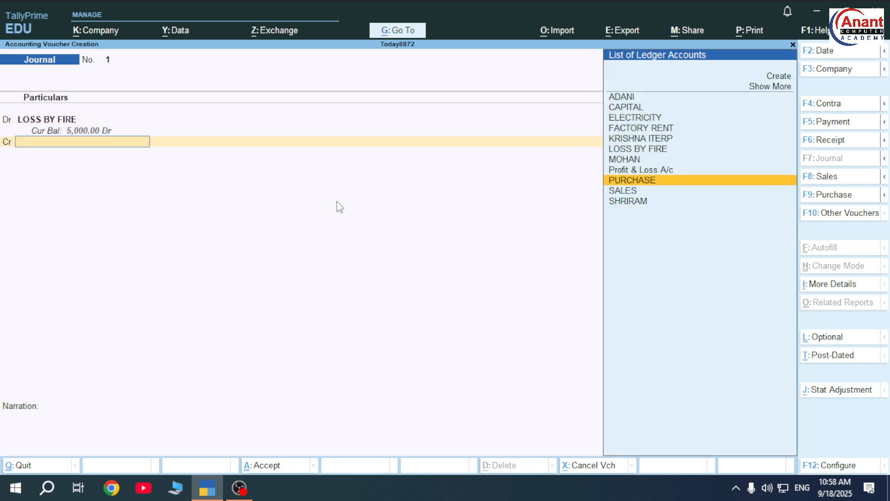
key("Return")
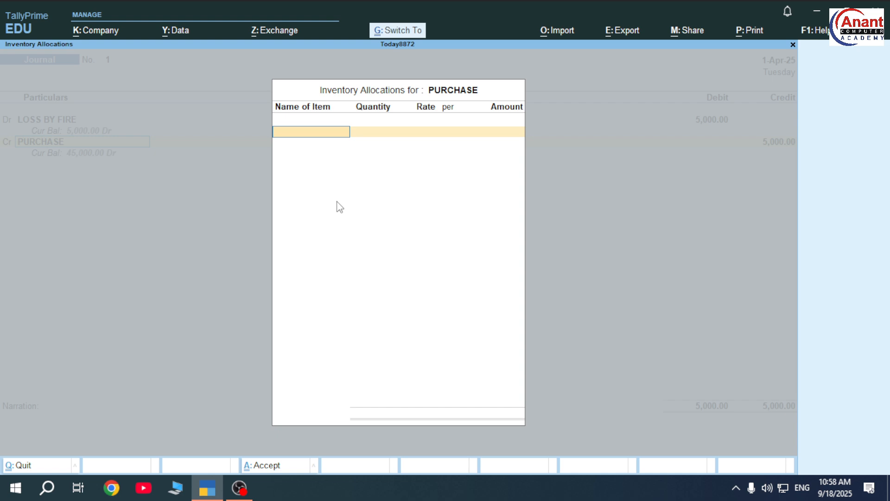
key("ctrl+a")
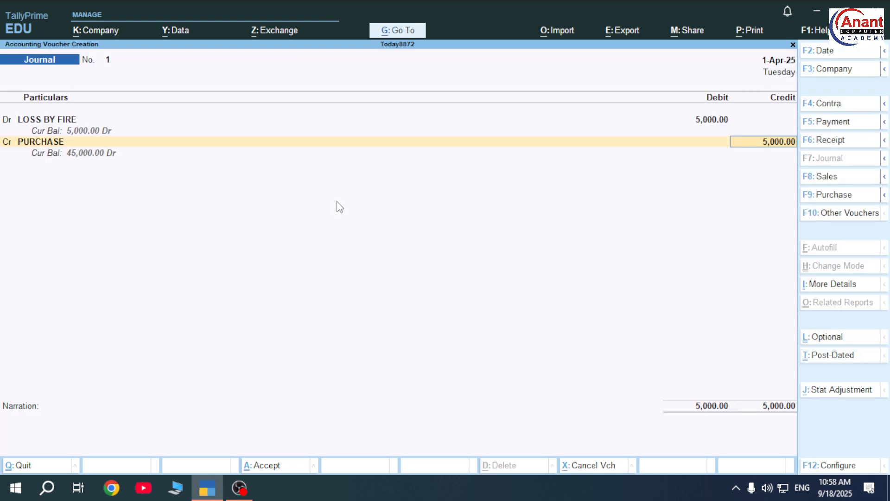
key("ctrl")
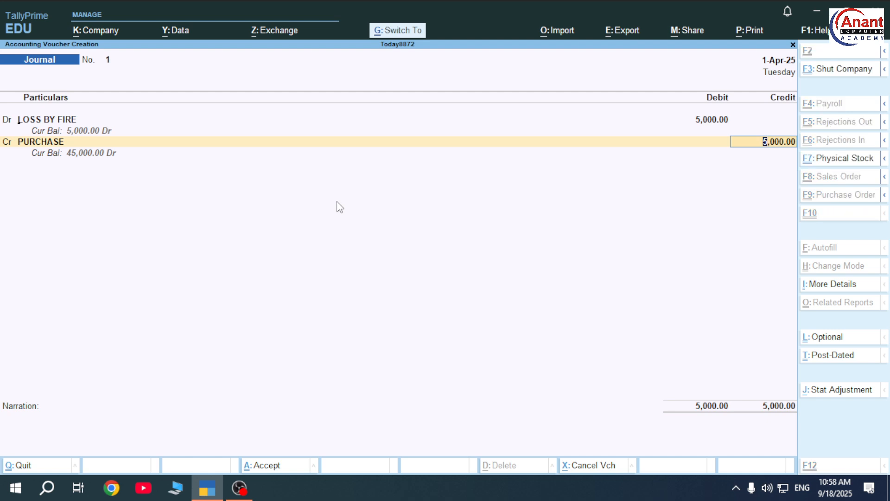
key("ctrl+a")
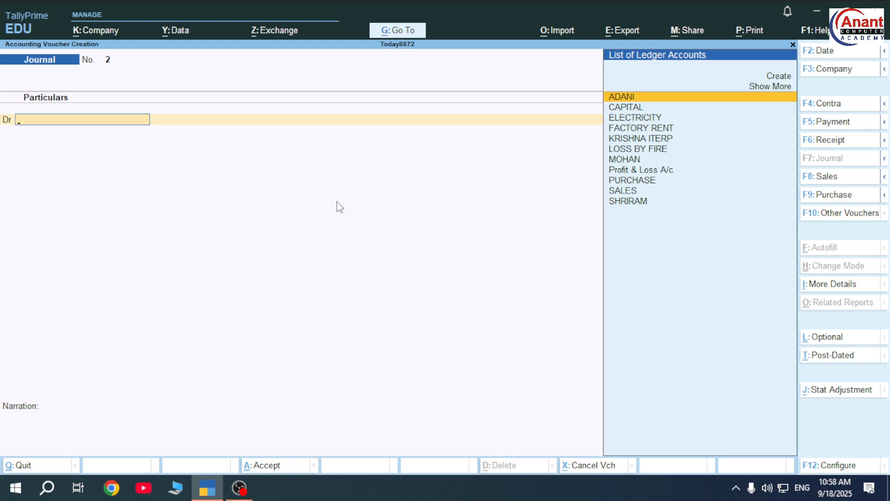
Create the ledger LOSS BY THEPT under Indirect Expenses and debit it with 5000 in the new Journal voucher
key("alt+c")
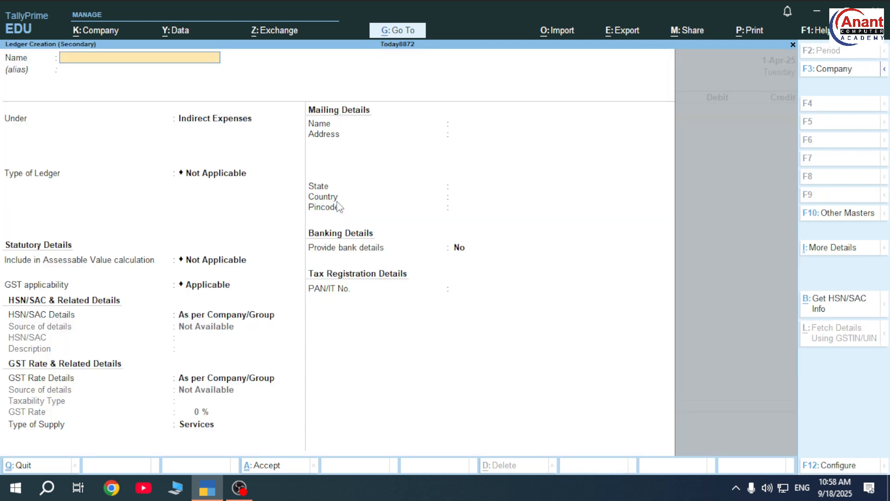
type("LOSS BY THEPT")
key("Return")
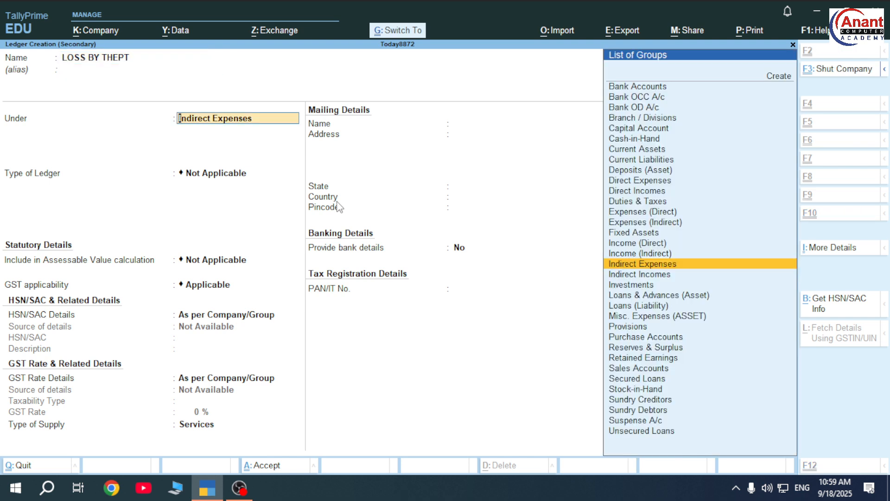
key("ctrl+a")
type("5000")
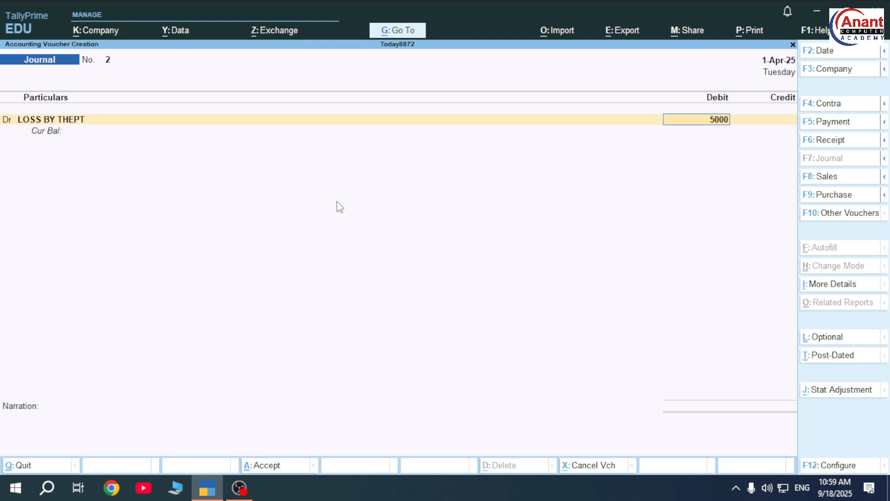
key("Return")
key("Return")
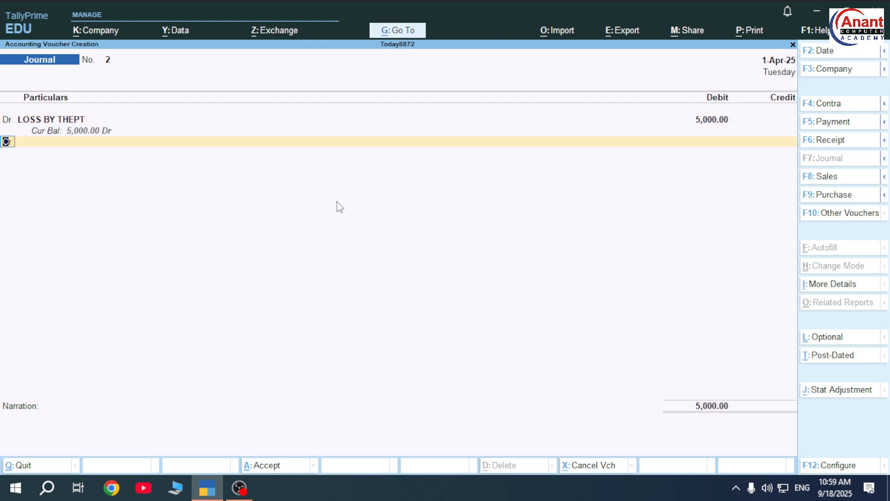
Credit PURCHASE against LOSS BY THEPT with 5,000, leave the inventory allocation empty, and save the Journal voucher
key("Down")
key("Down")
key("Down")
key("Down")
key("Down")
key("Down")
key("Down")
key("Down")
key("Down")
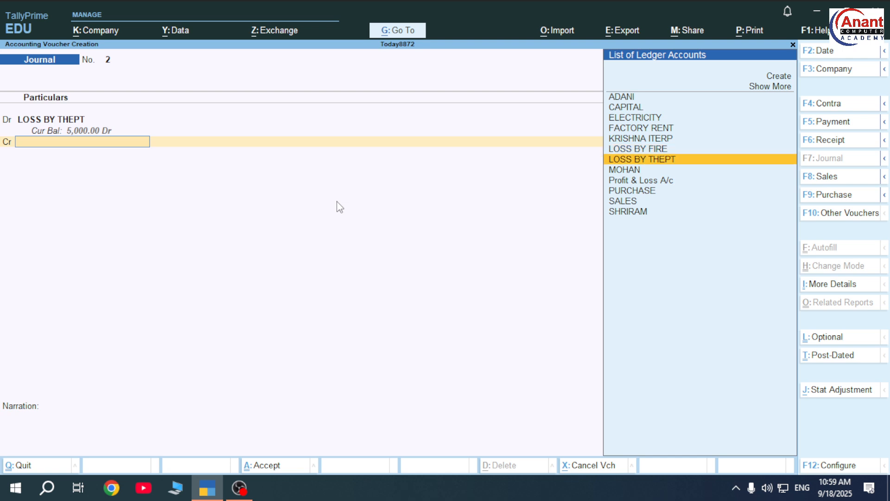
key("Return")
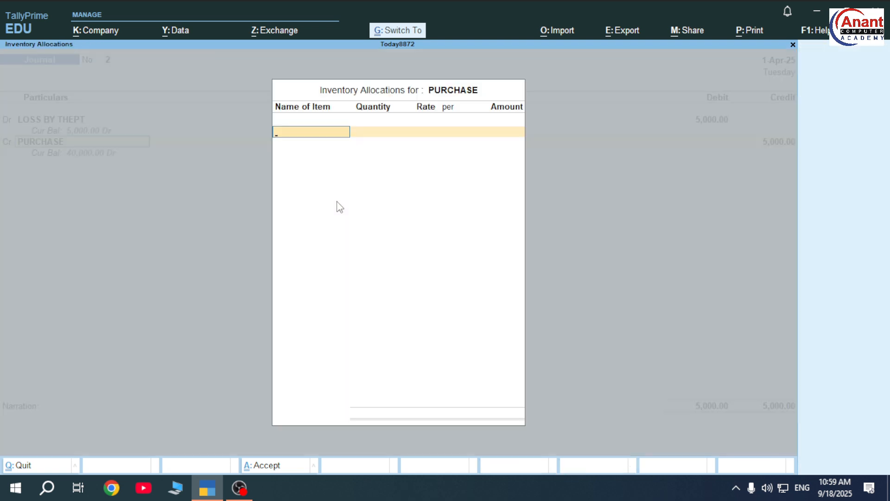
key("ctrl+a")
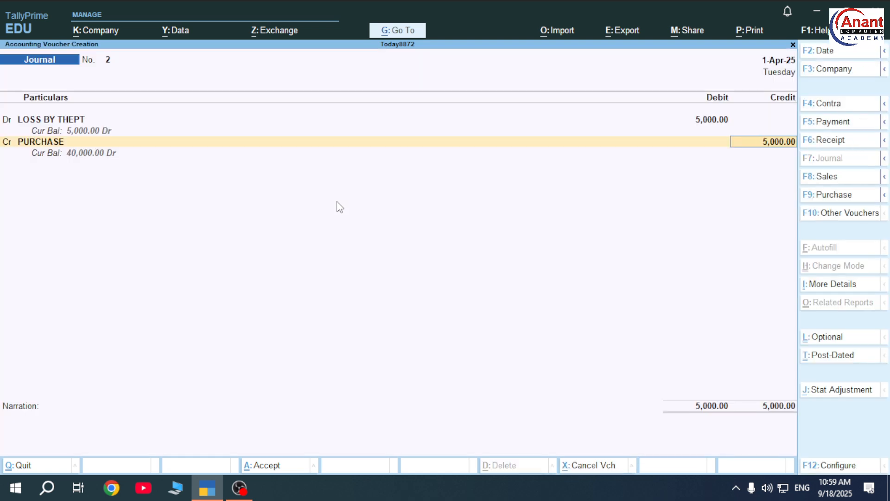
key("ctrl")
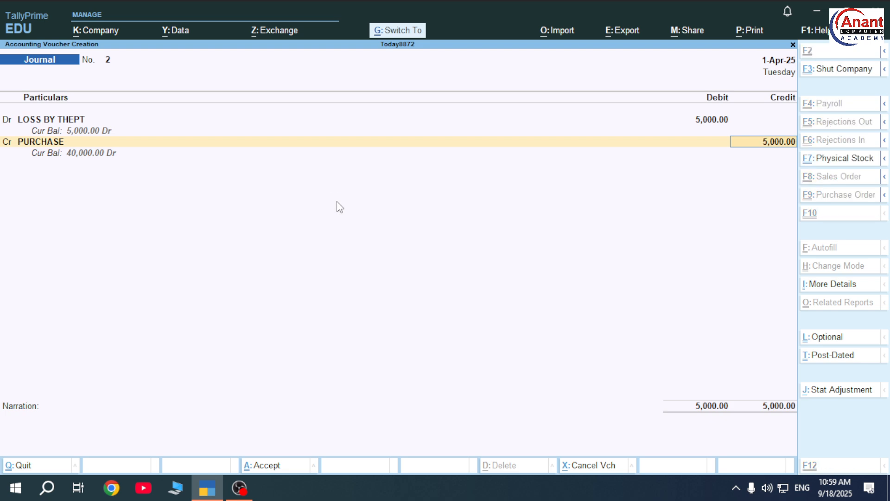
key("ctrl+a")
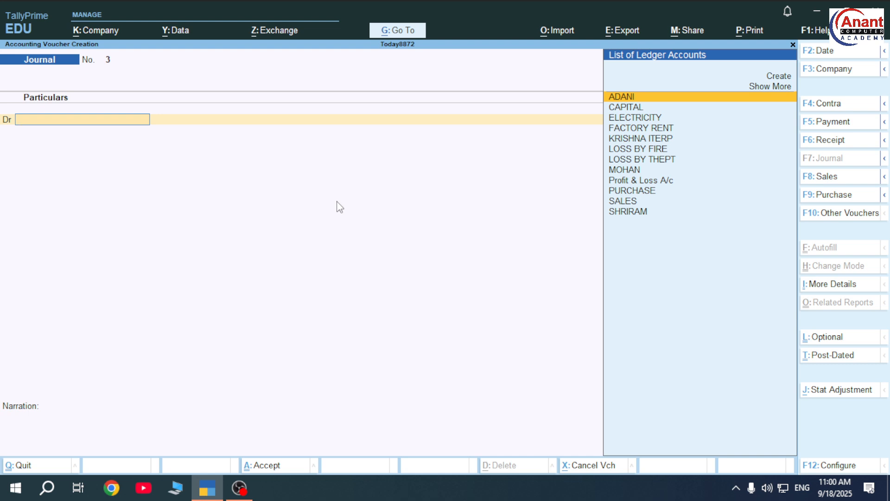
Start a Purchase voucher in As Voucher mode and enter supplier invoice number 65 dated 1-Apr-25
key("F9")
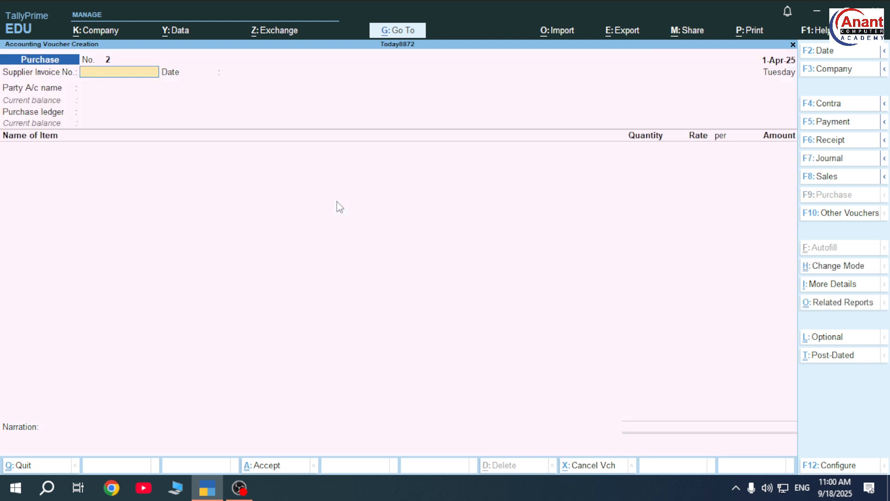
key("ctrl+h")
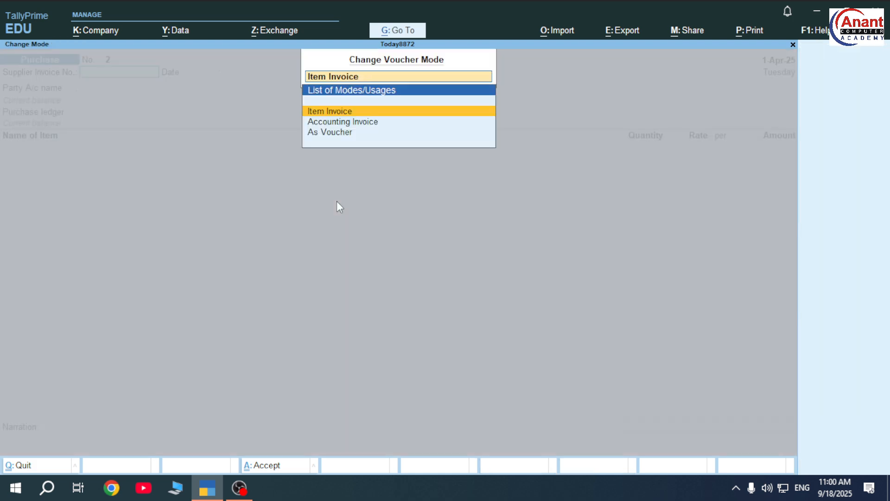
key("Down")
key("Down")
key("Return")
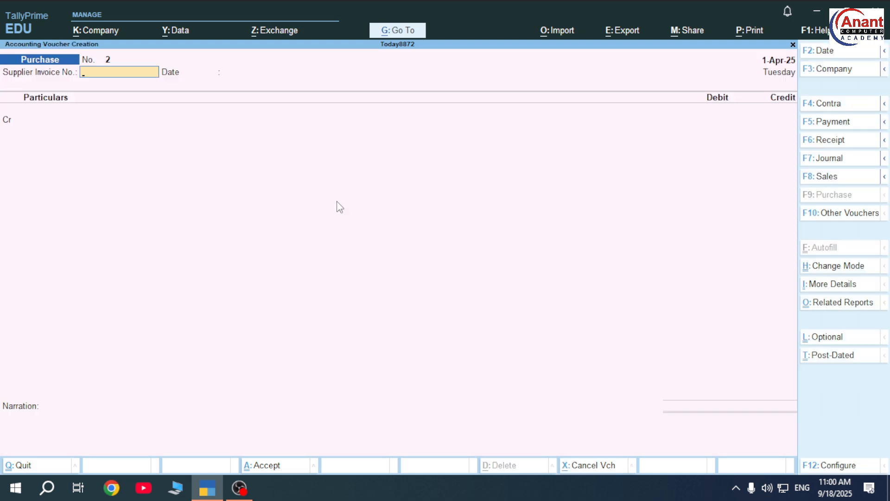
type("65")
key("Return")
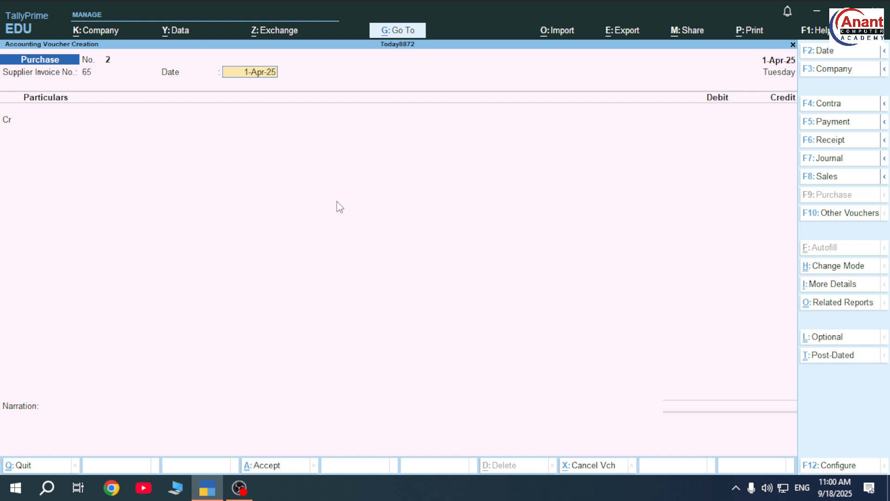
key("Return")
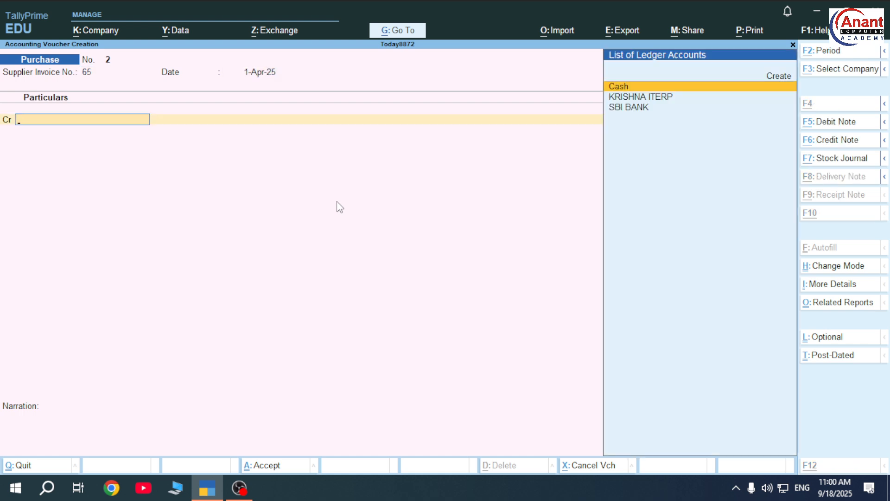
Create the supplier ledger ROOPSINGH TRADERS under Sundry Creditors as the credit account, keeping the other ledger defaults
key("alt+c")
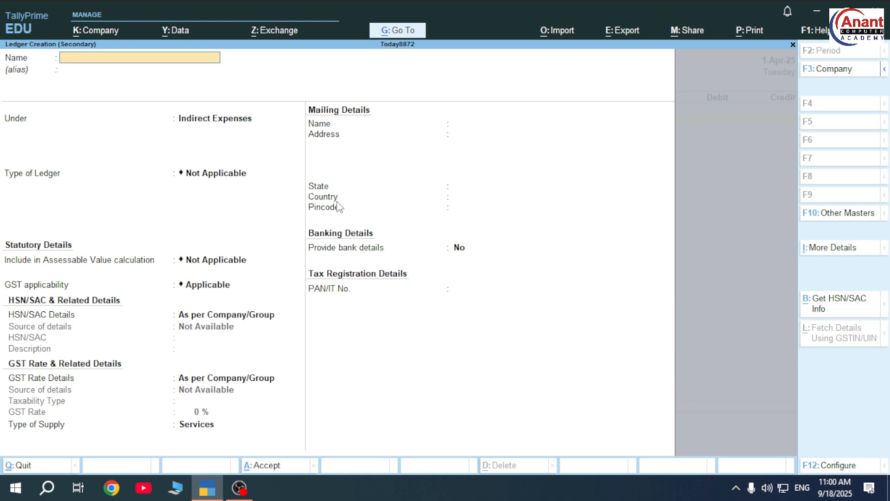
type("ROOPSINGH TRADE")
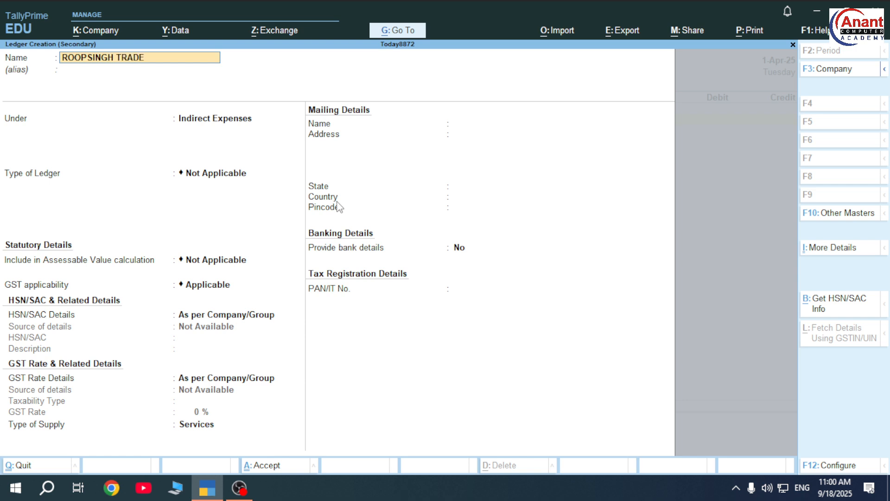
type("RS")
key("Return")
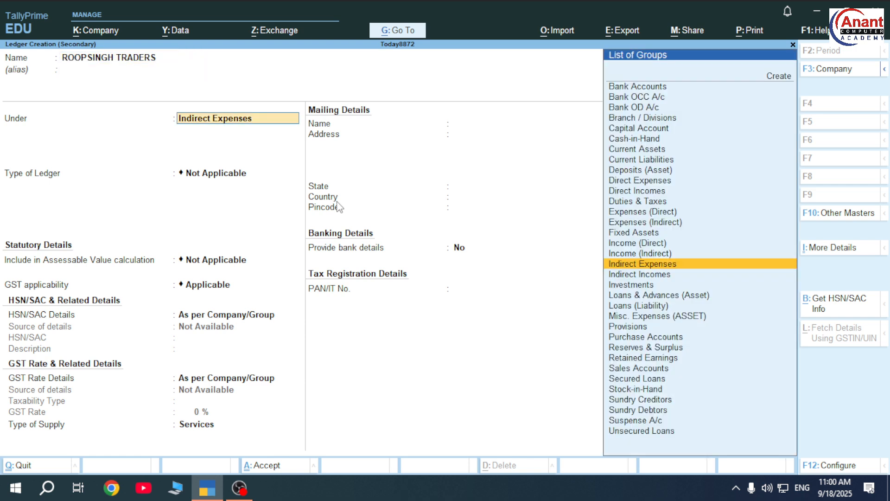
type("SUN")
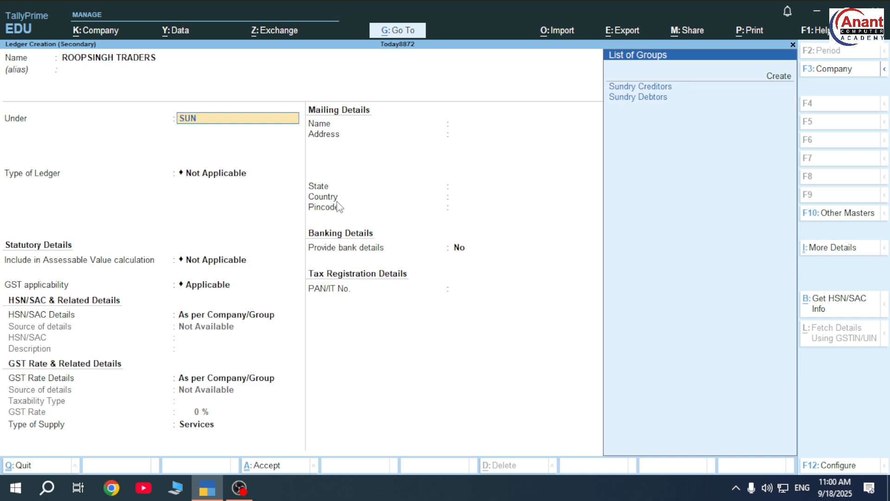
key("Return")
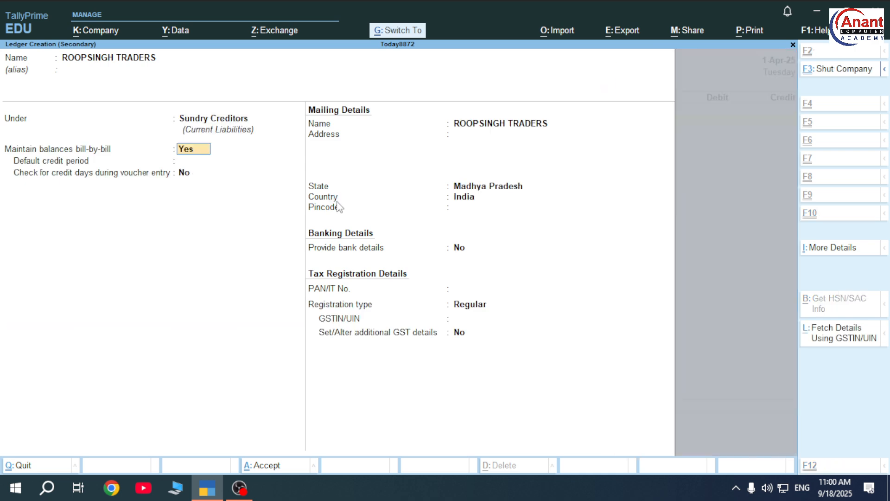
key("ctrl+a")
key("Return")
key("ctrl+a")
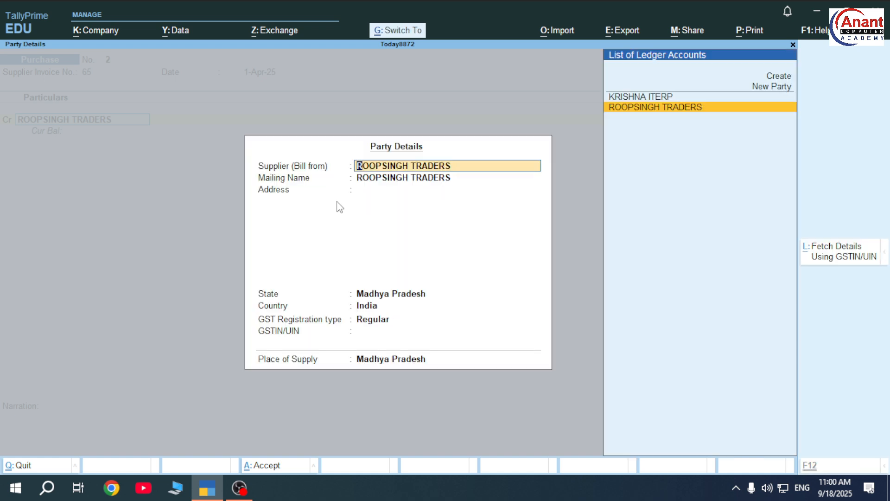
Accept the default party details and credit ROOPSINGH TRADERS with 1,00,000 as New Ref 65
key("ctrl+a")
type("1,00,000")
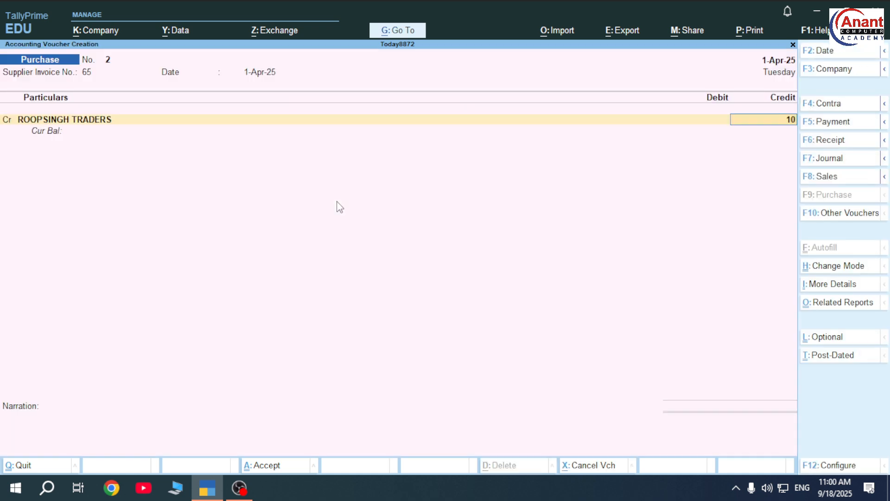
key("Return")
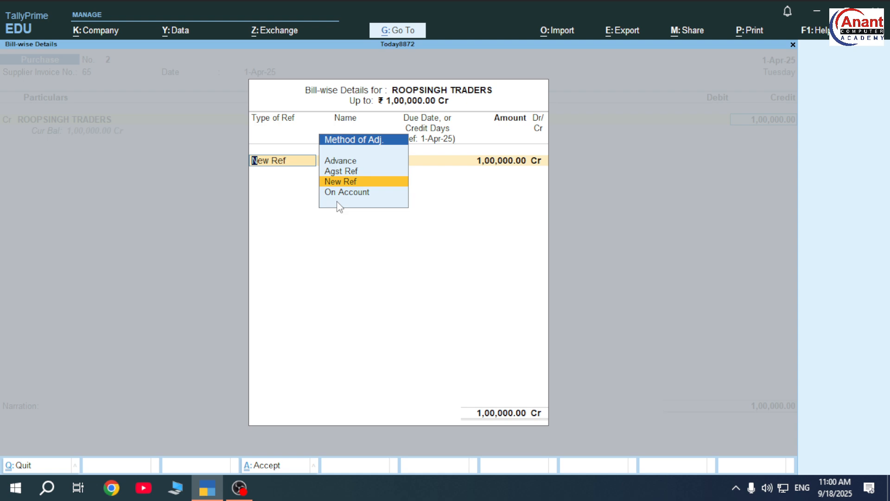
key("Return")
key("Return")
key("Return")
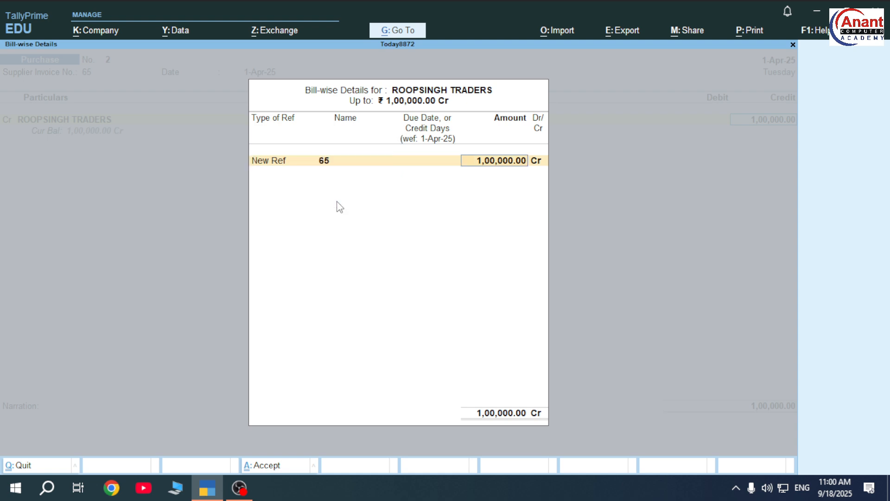
key("Return")
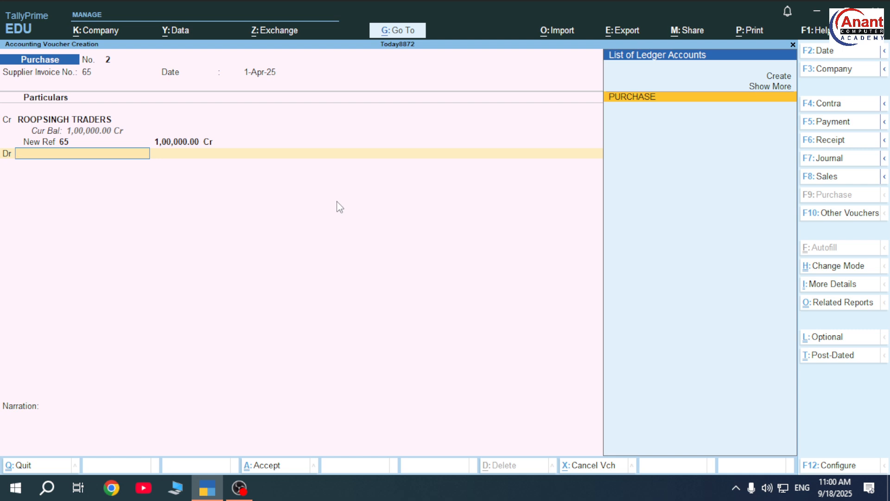
Debit PURCHASE with 1,00,000, leave the inventory allocation empty, and save the Purchase voucher
key("Return")
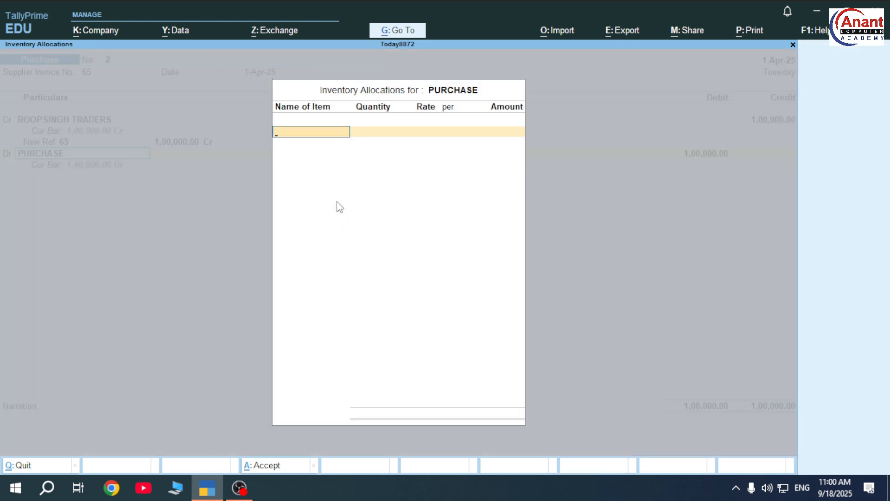
key("Escape")
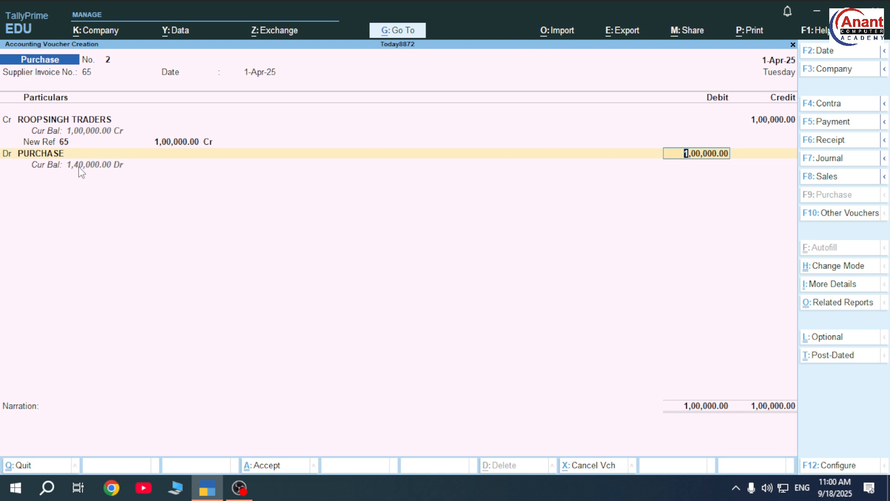
key("ctrl+a")
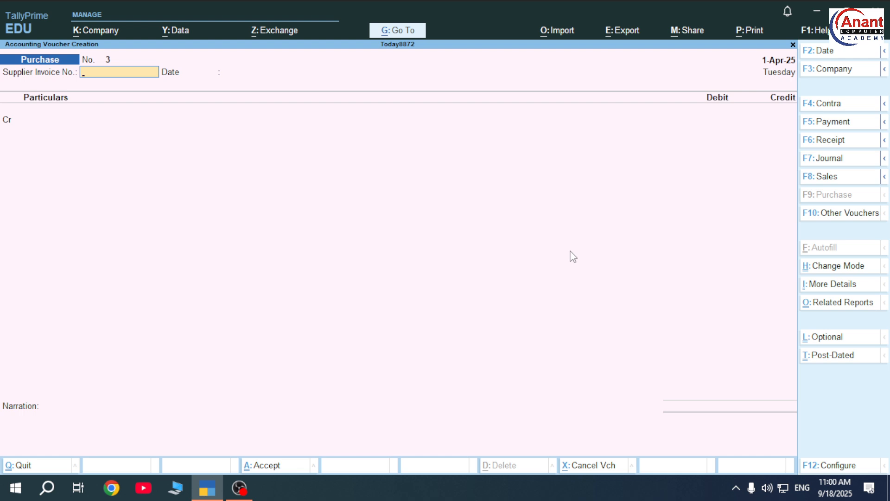
Start a Journal voucher with ROOPSINGH TRADERS as the debit account
key("F7")
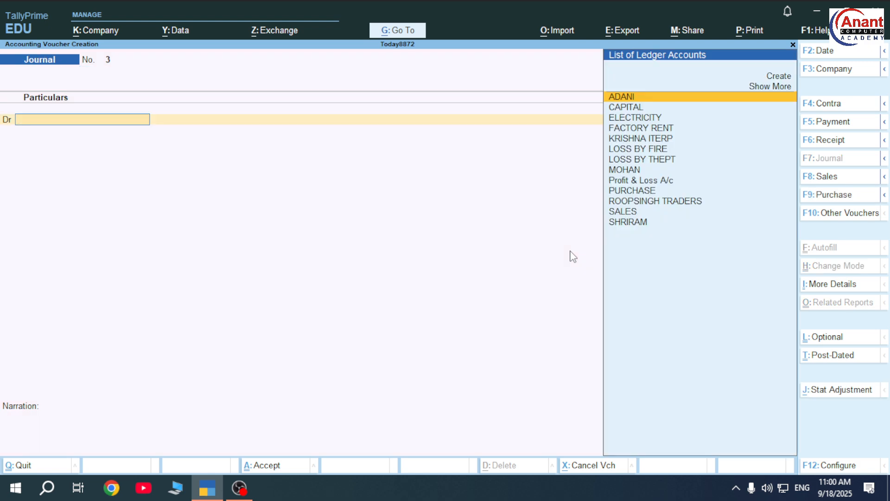
key("Down")
key("Down")
key("Down")
key("Down")
key("Down")
key("Down")
key("Down")
key("Down")
key("Down")
key("Down")
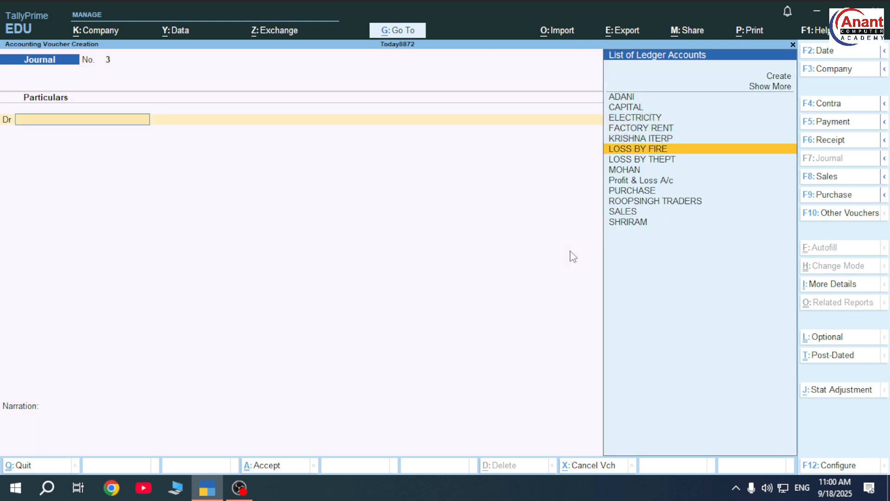
key("Return")
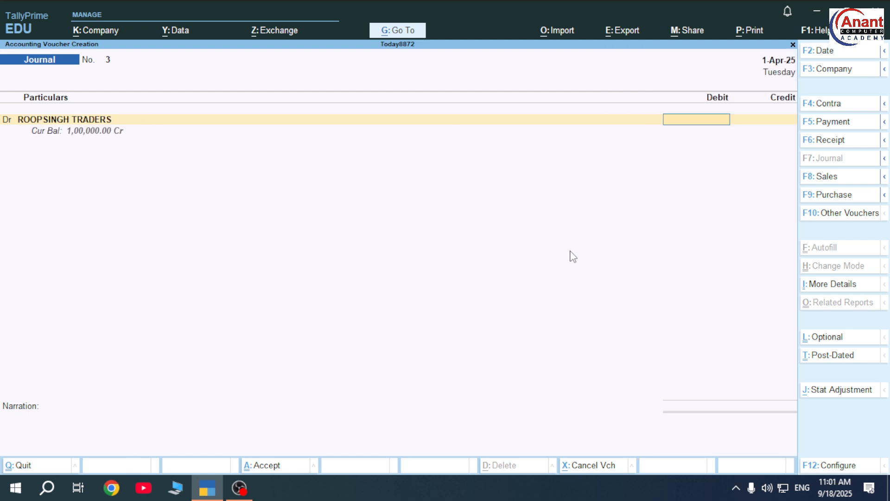
Debit ROOPSINGH TRADERS with 20,000 as Agst Ref 65 in the Journal voucher
type("20000")
key("Return")
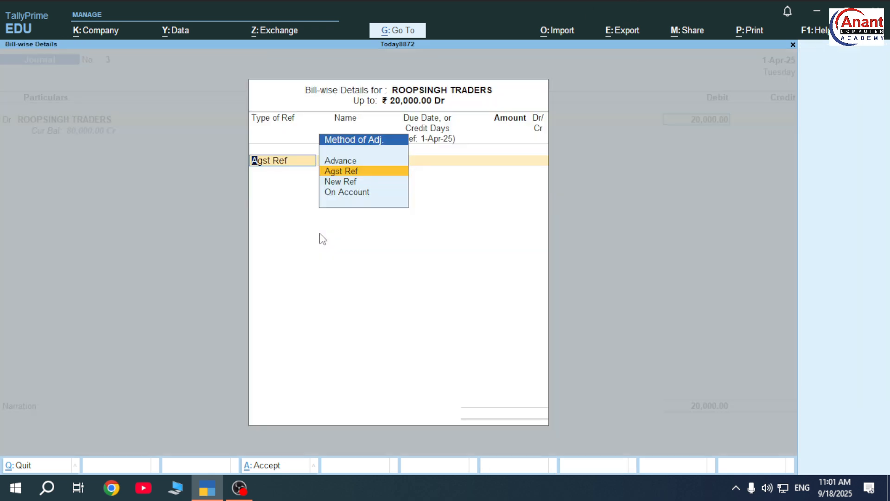
key("ctrl+a")
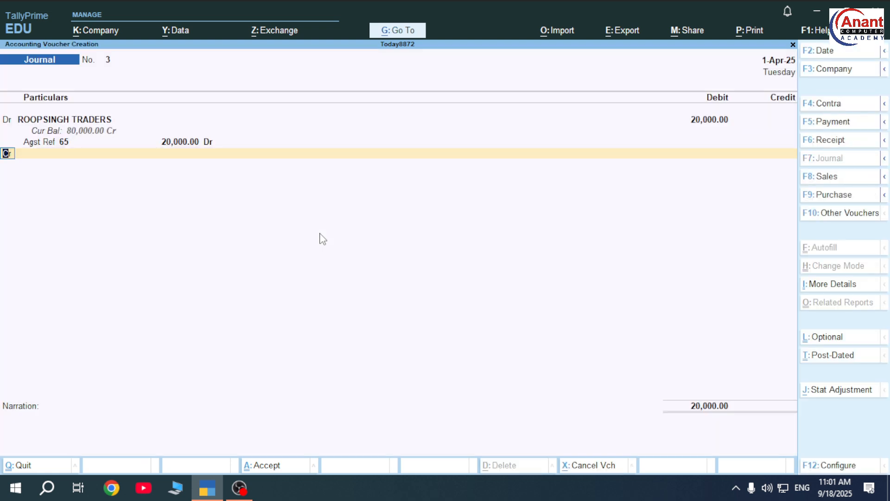
Create the ledger PURCHASE RETURN under Purchase Accounts as the credit account, keeping the other ledger defaults
key("Return")
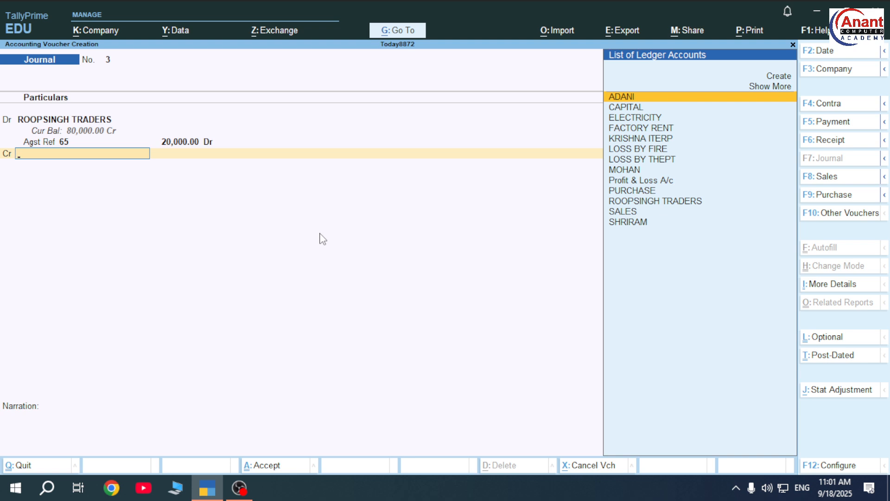
key("alt+c")
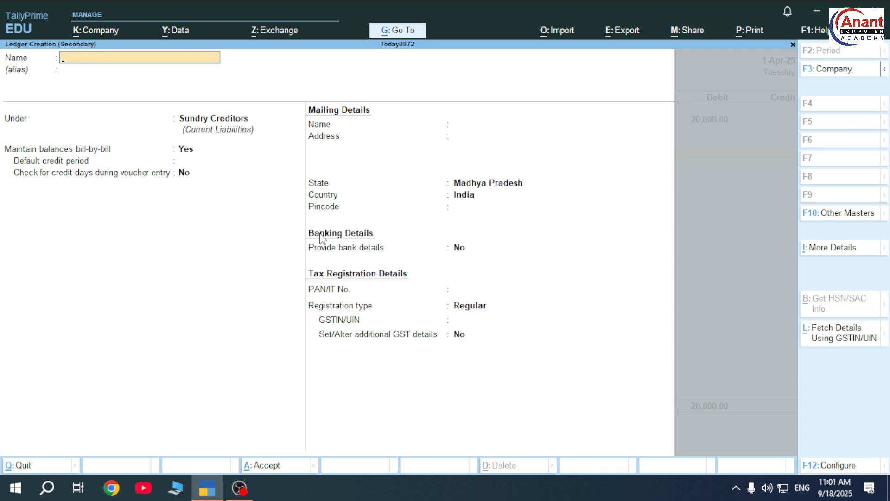
type("PURCHASE RETURN")
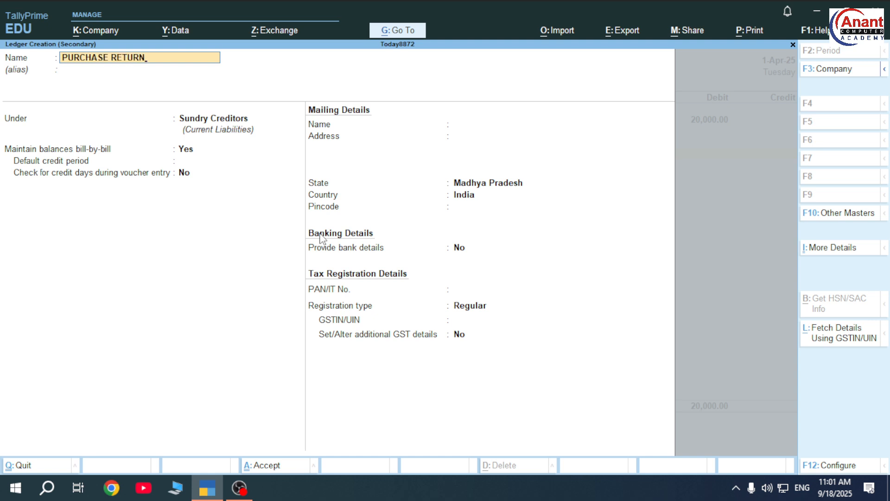
key("Return")
type("PUR")
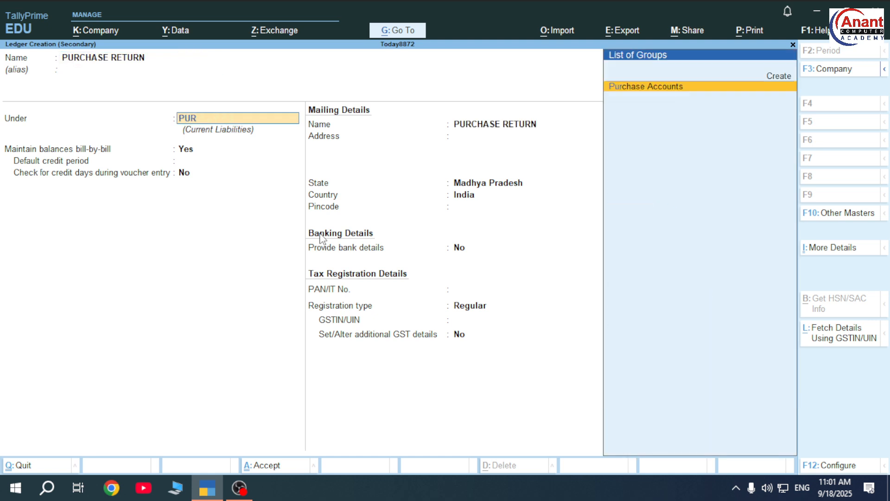
key("Return")
key("ctrl+a")
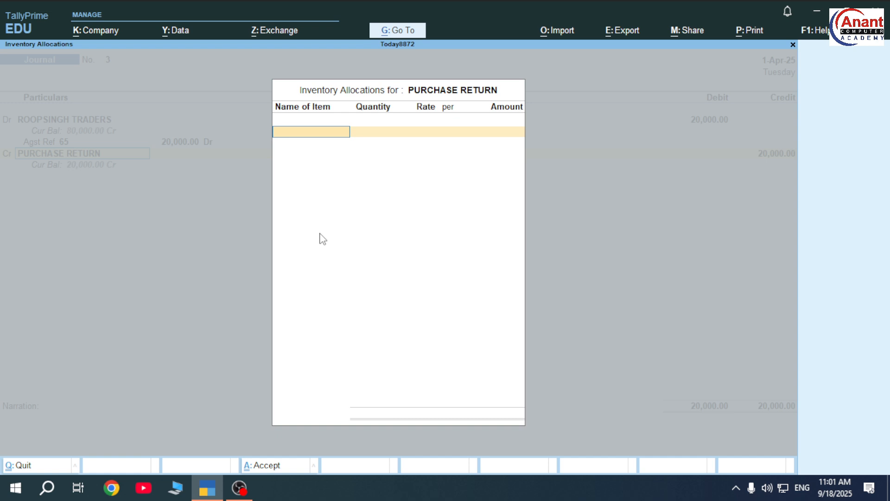
Leave the inventory allocation for PURCHASE RETURN empty and save the Journal voucher with its 20,000 credit
key("ctrl+a")
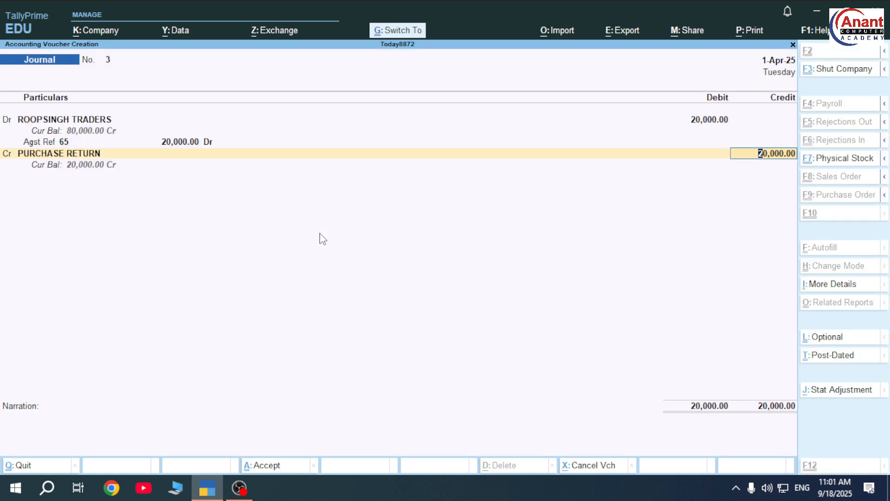
key("ctrl+a")
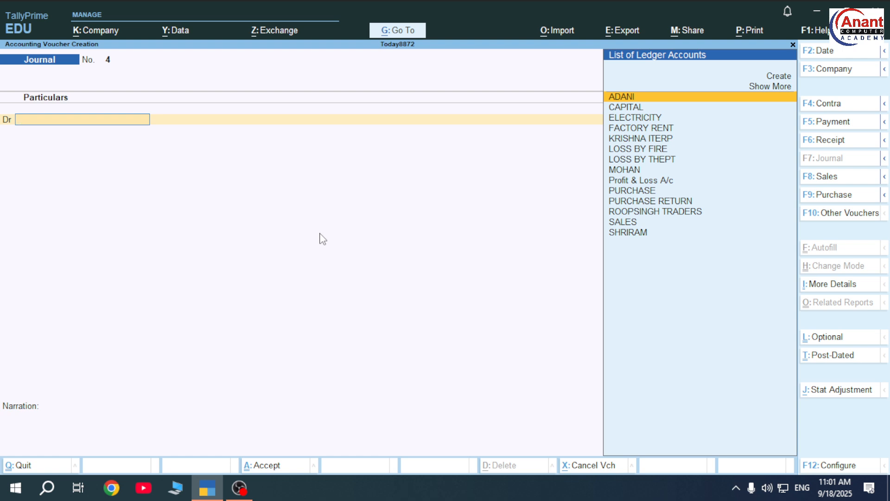
Start a Payment voucher with ROOPSINGH TRADERS as the debit account
key("F5")
key("Down")
key("Down")
key("Down")
key("Down")
key("Down")
key("Down")
key("Down")
key("Down")
key("Down")
key("Down")
key("Down")
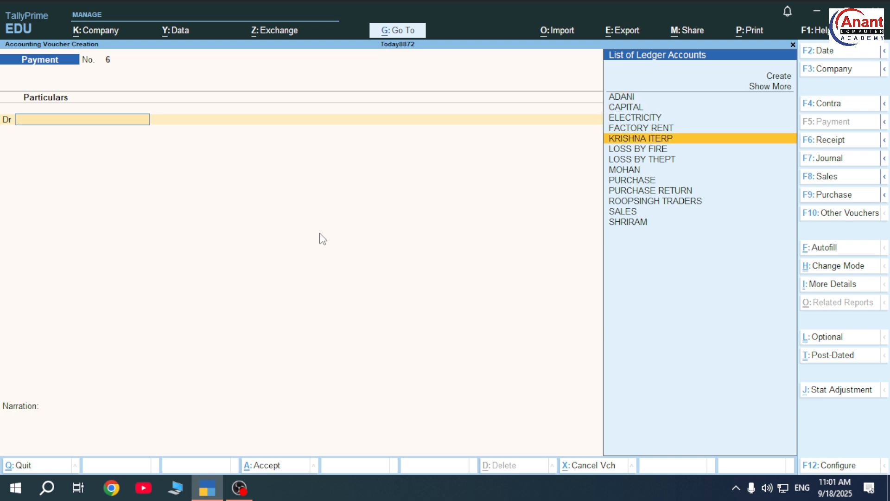
key("Up")
key("Up")
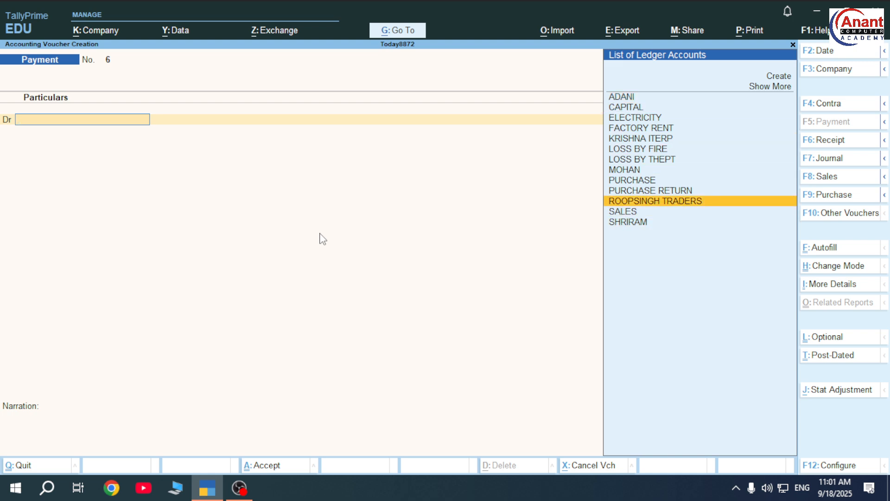
key("Return")
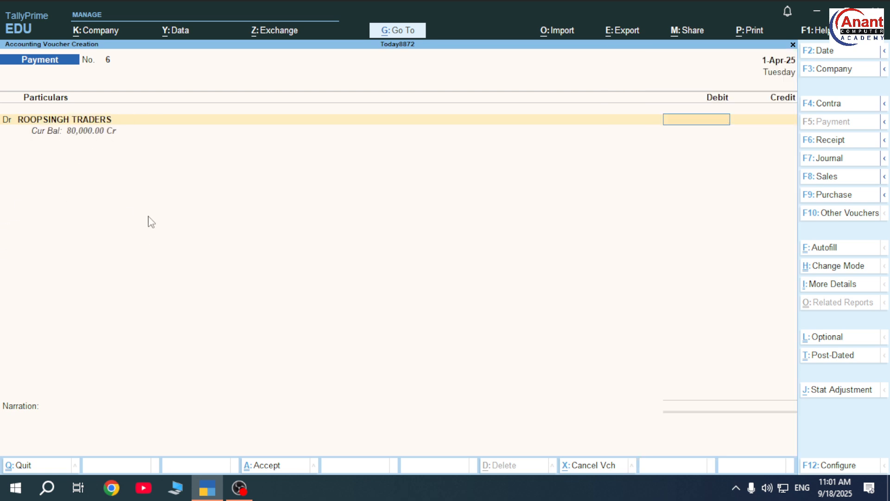
Debit ROOPSINGH TRADERS with 80,000 in the Payment voucher, adjusted as Agst Ref against pending bill 65
type("80000")
key("Return")
key("Return")
key("Return")
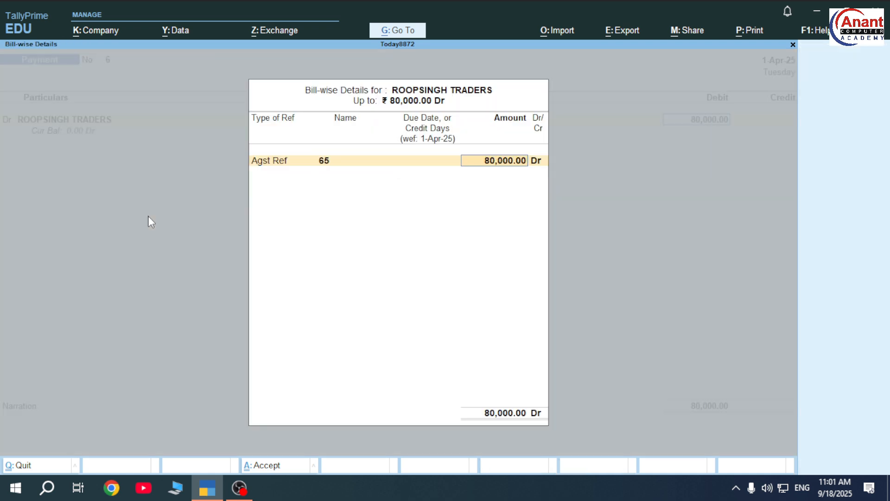
key("BackSpace")
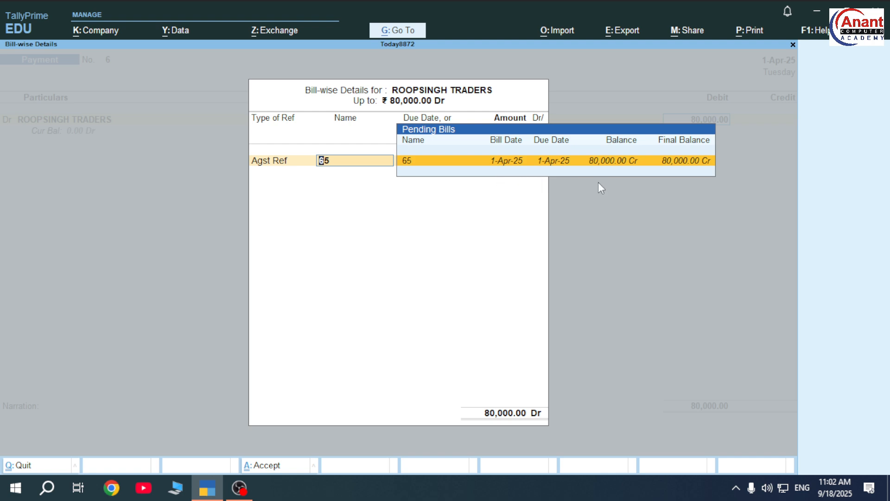
key("Return")
key("Return")
key("Return")
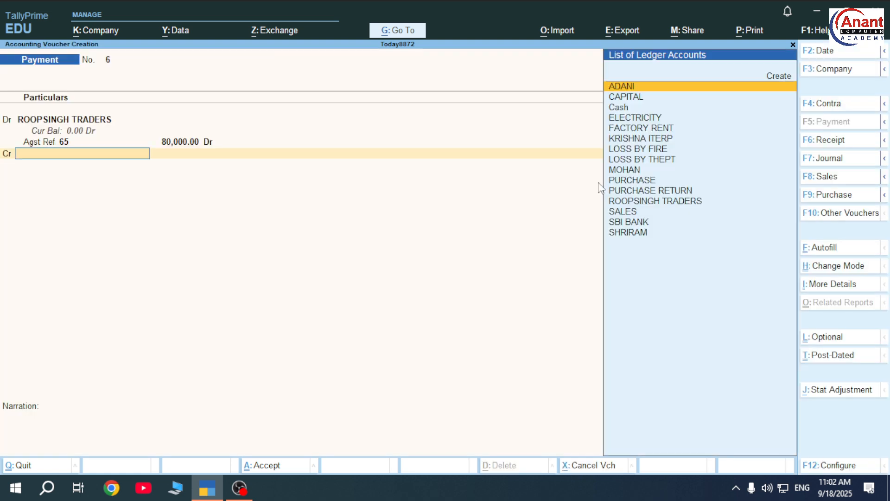
Credit Cash with 80,000 and save the Payment voucher
key("Down")
key("Down")
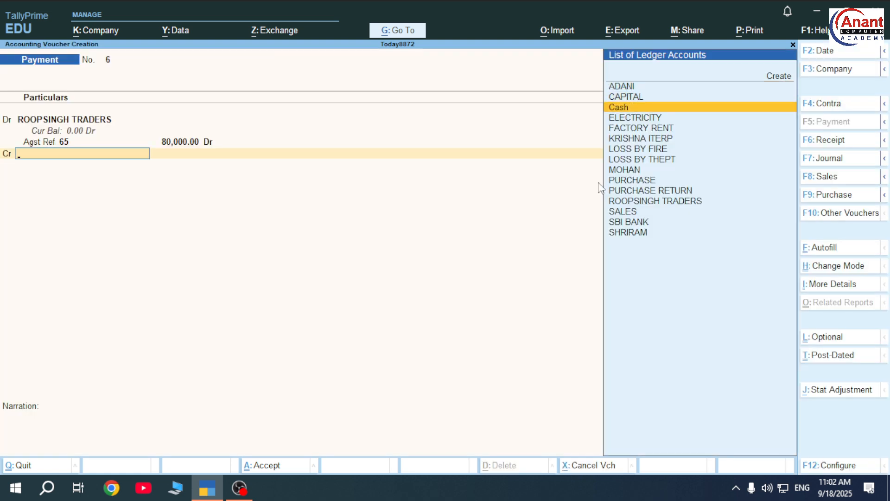
key("Return")
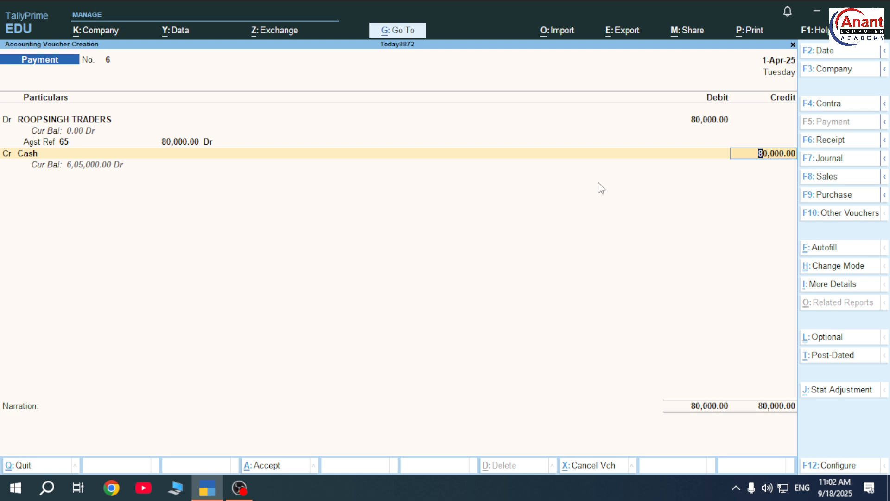
key("ctrl+a")
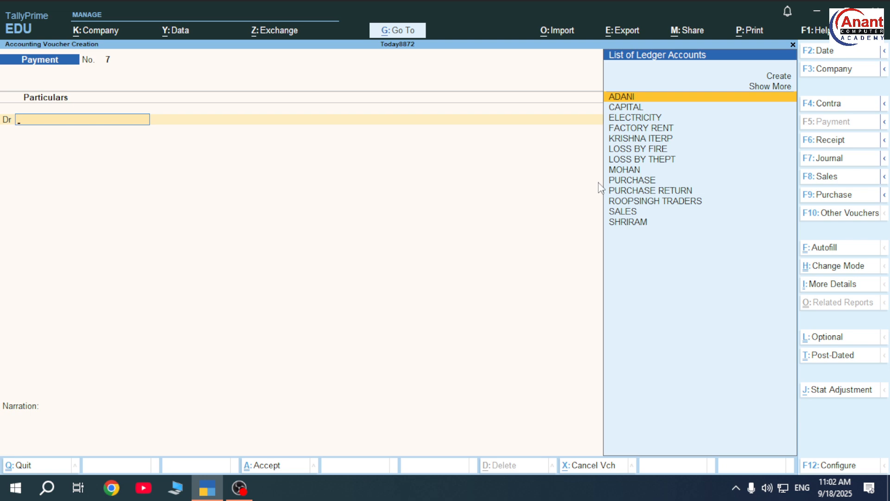
left_click(239, 488)
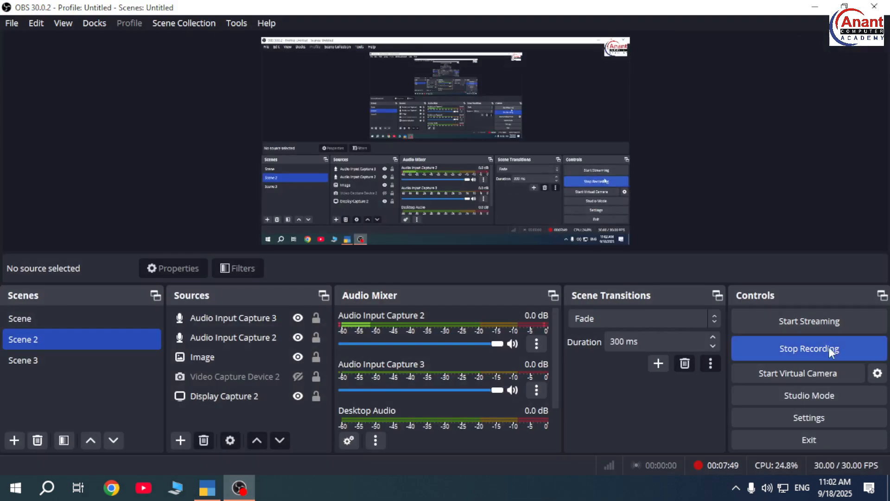